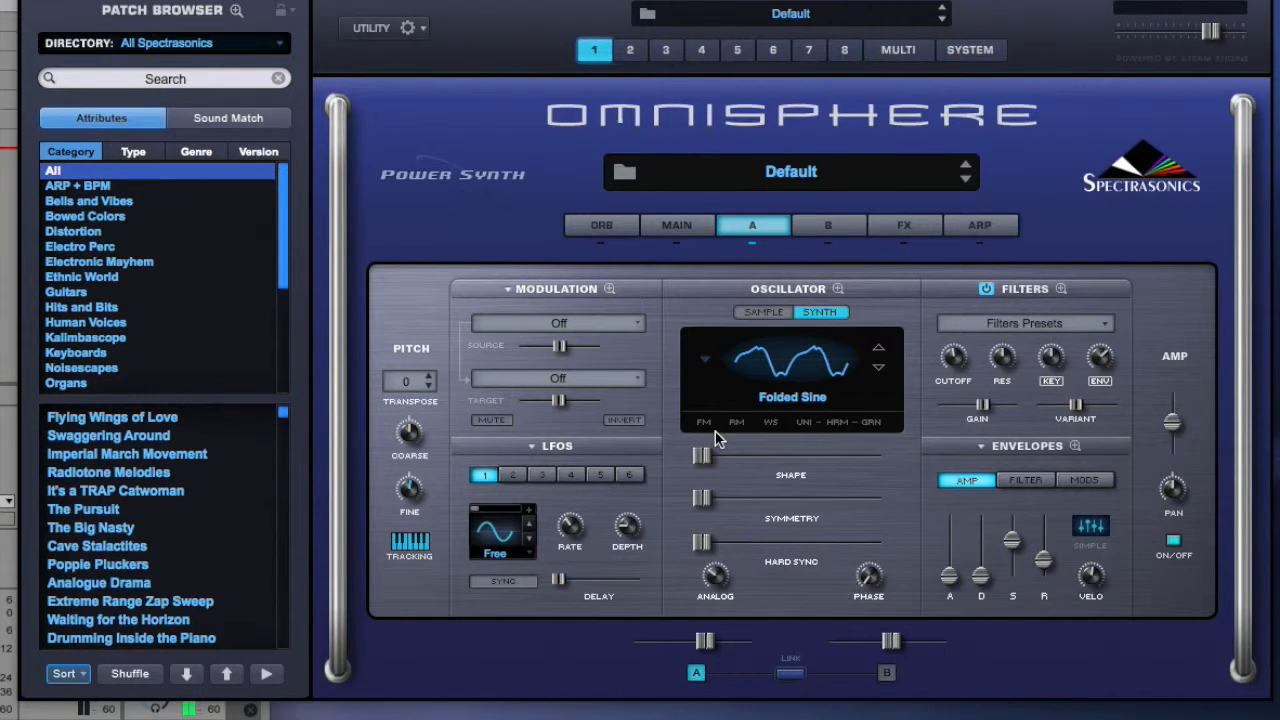
Open the modulation matrix and route LFO5 to LFO3 Rate in its first row.
{"action": "left_click_drag", "start_coordinate": [703, 460], "coordinate": [660, 318]}
{"action": "left_click", "coordinate": [610, 290]}
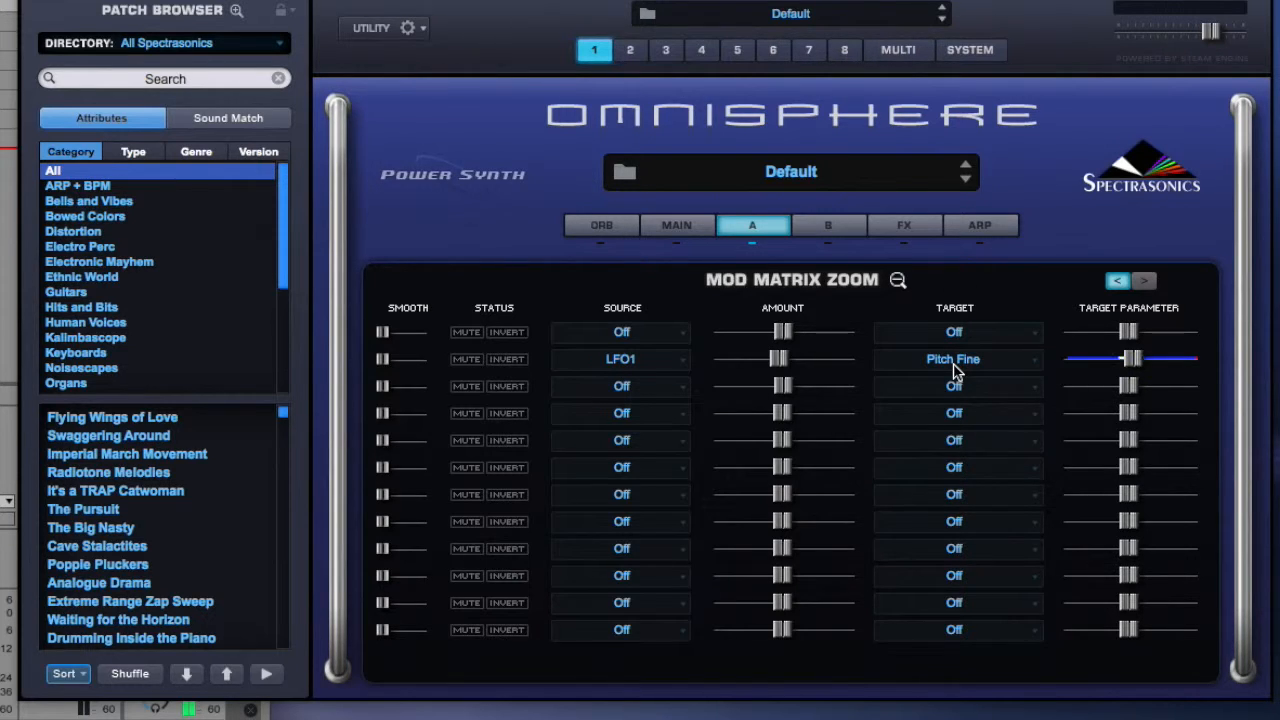
{"action": "left_click", "coordinate": [682, 335]}
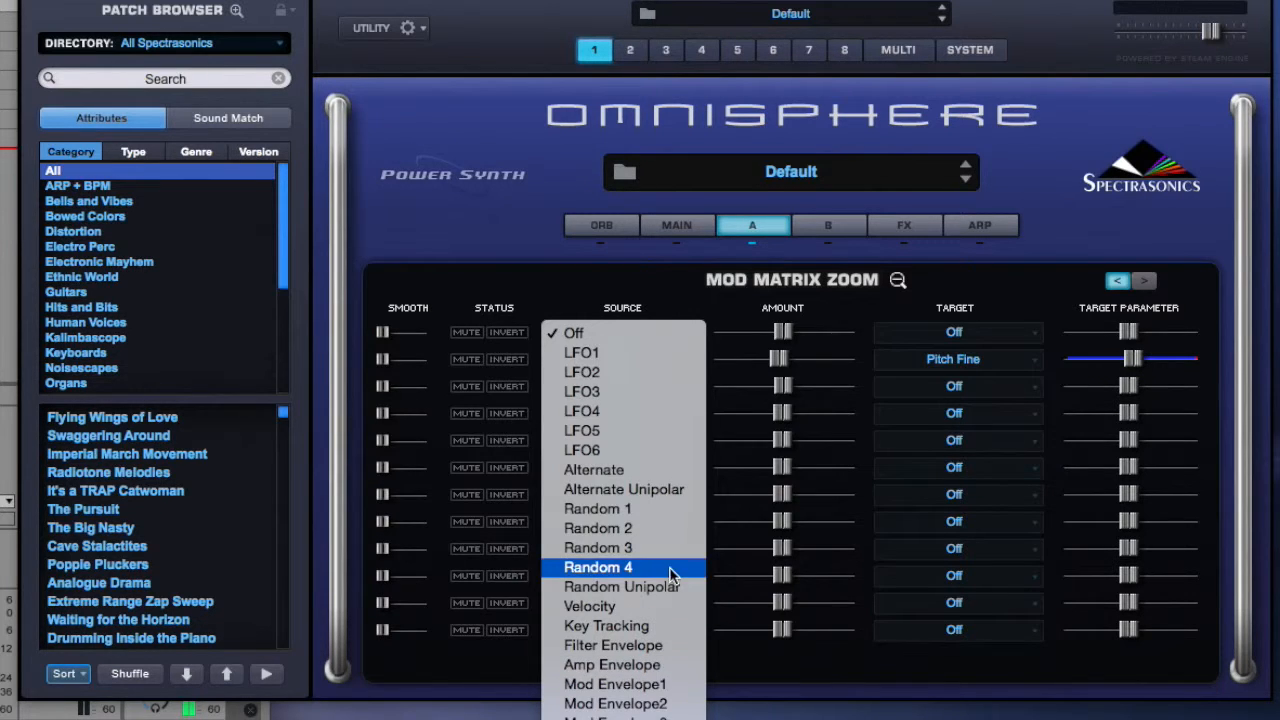
{"action": "left_click", "coordinate": [638, 433]}
{"action": "left_click", "coordinate": [925, 332]}
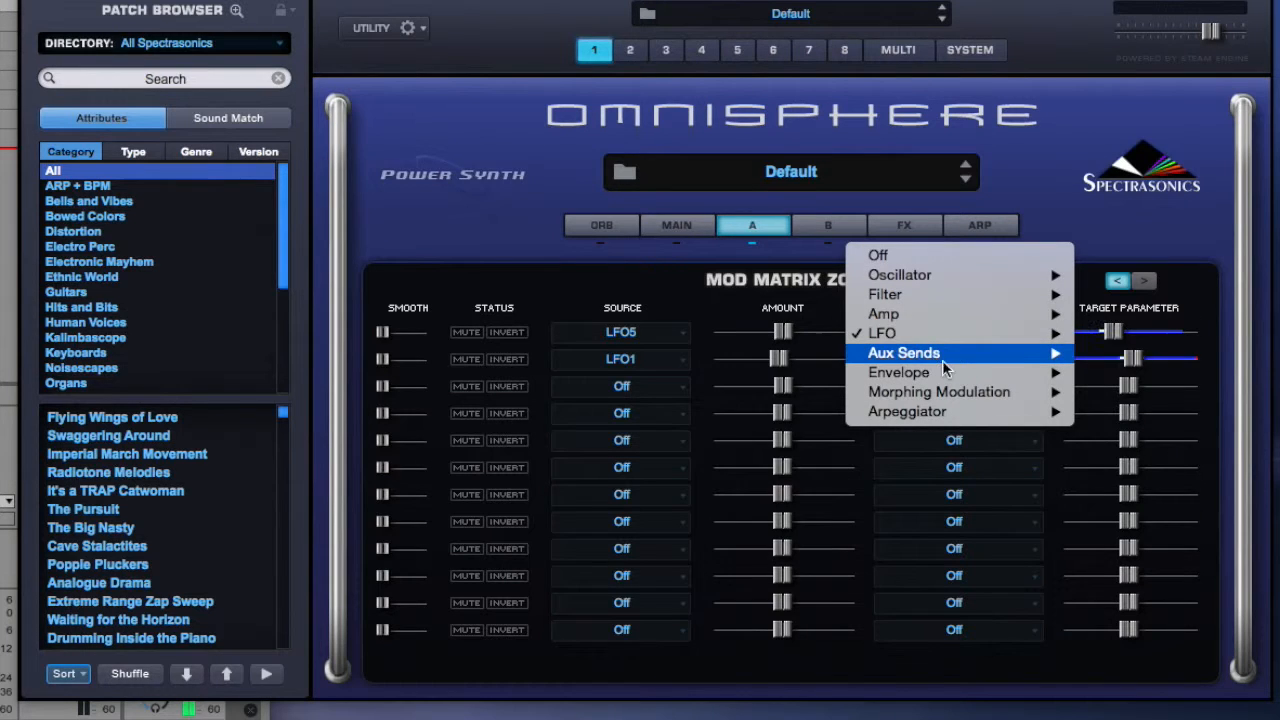
{"action": "mouse_move", "coordinate": [1052, 353]}
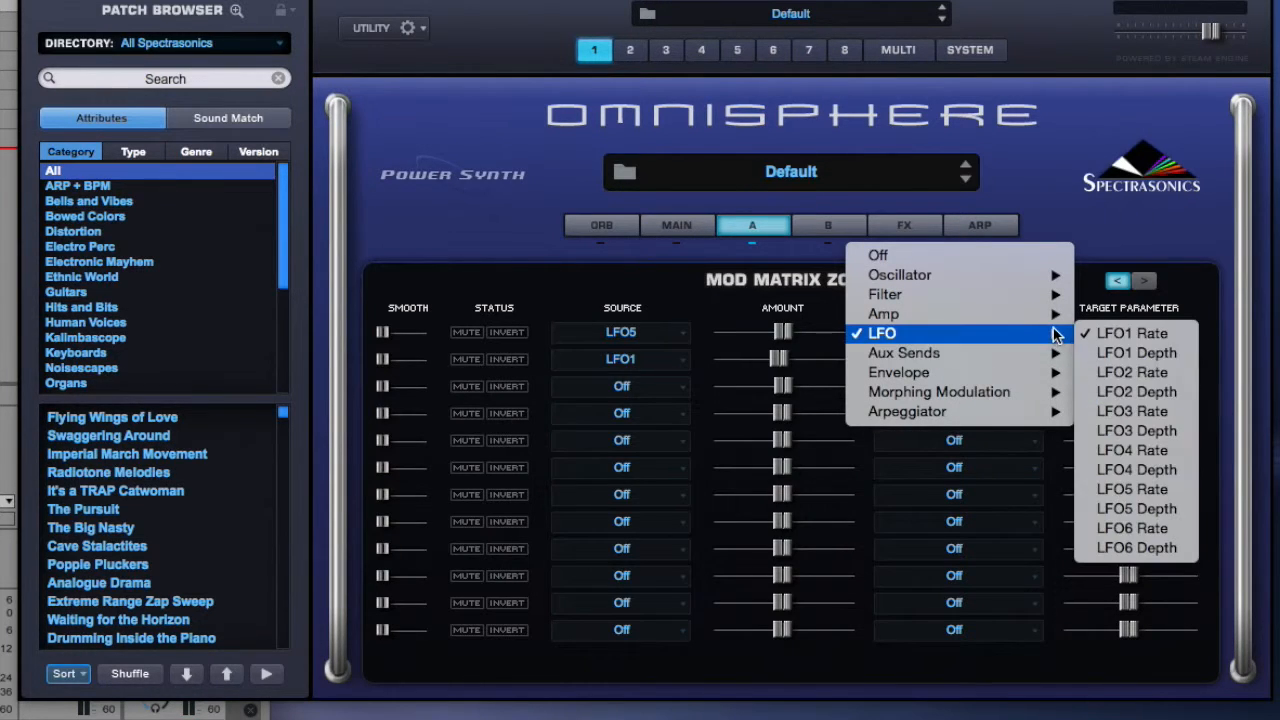
{"action": "left_click", "coordinate": [1123, 411]}
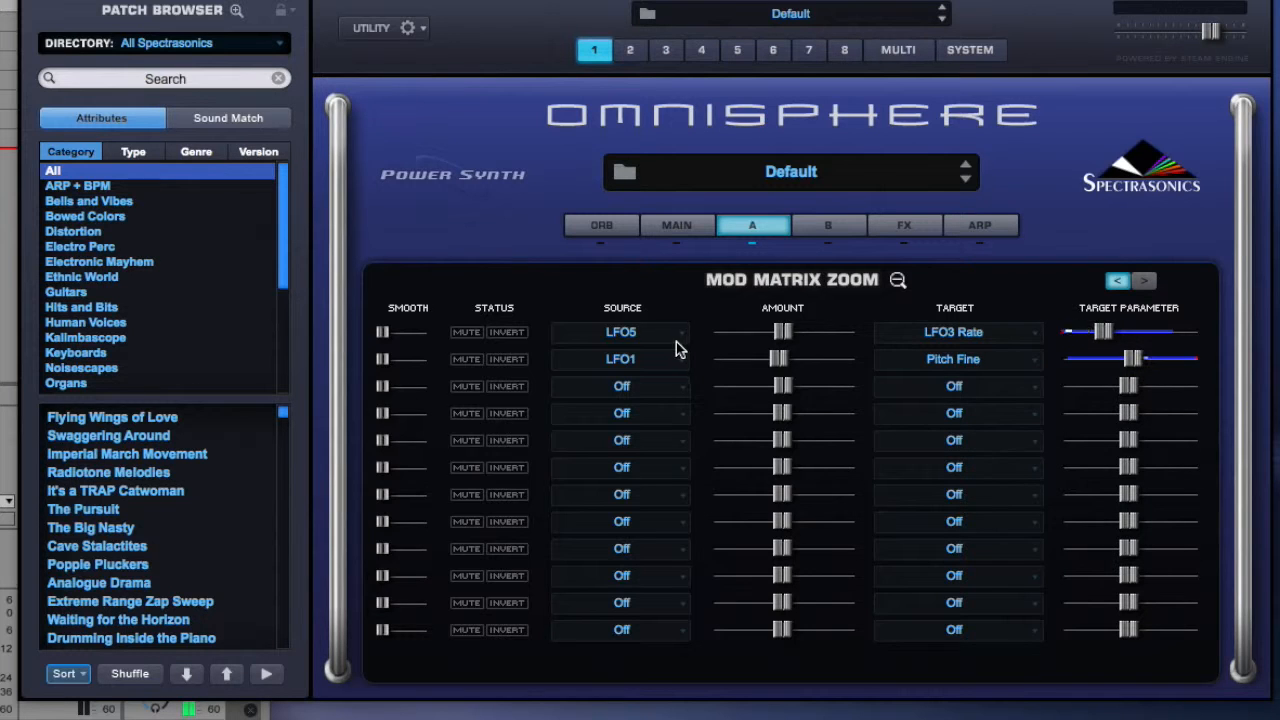
Return to the Layer A overview and inspect the waveforms and settings of LFOs 1 to 4.
{"action": "left_click", "coordinate": [897, 280]}
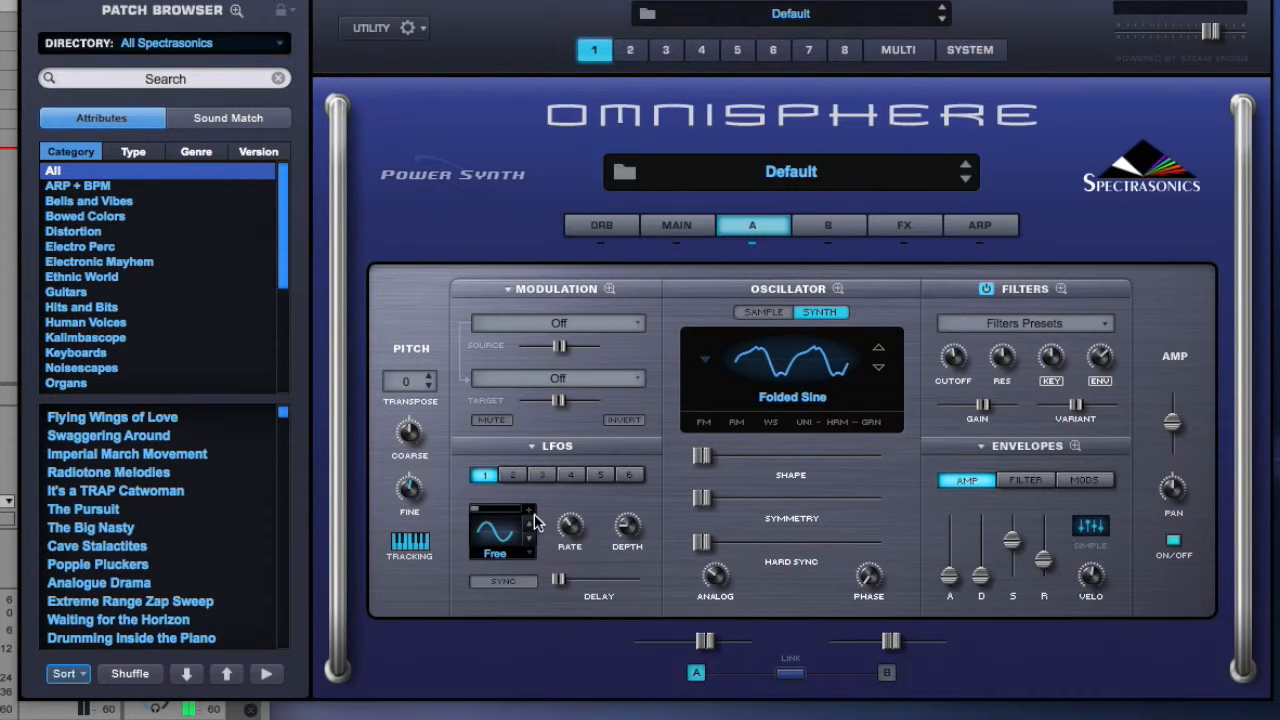
{"action": "left_click", "coordinate": [514, 477]}
{"action": "left_click", "coordinate": [545, 478]}
{"action": "left_click", "coordinate": [579, 479]}
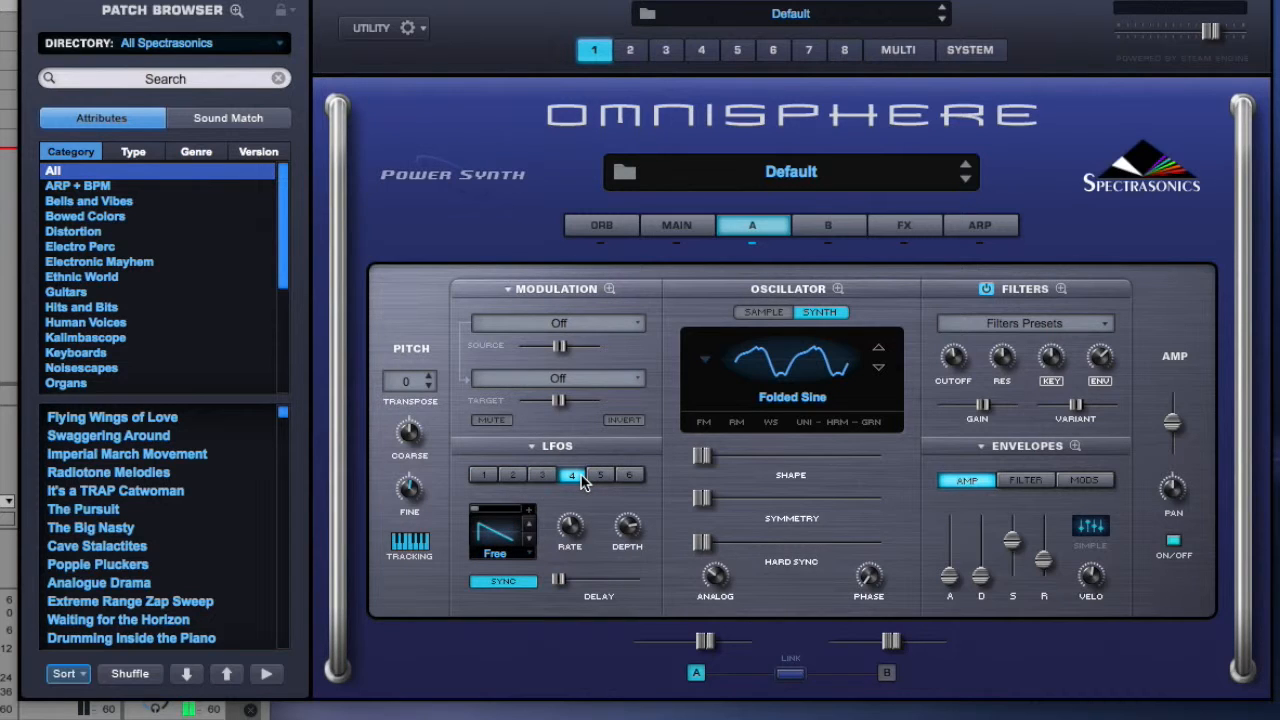
{"action": "left_click", "coordinate": [485, 476]}
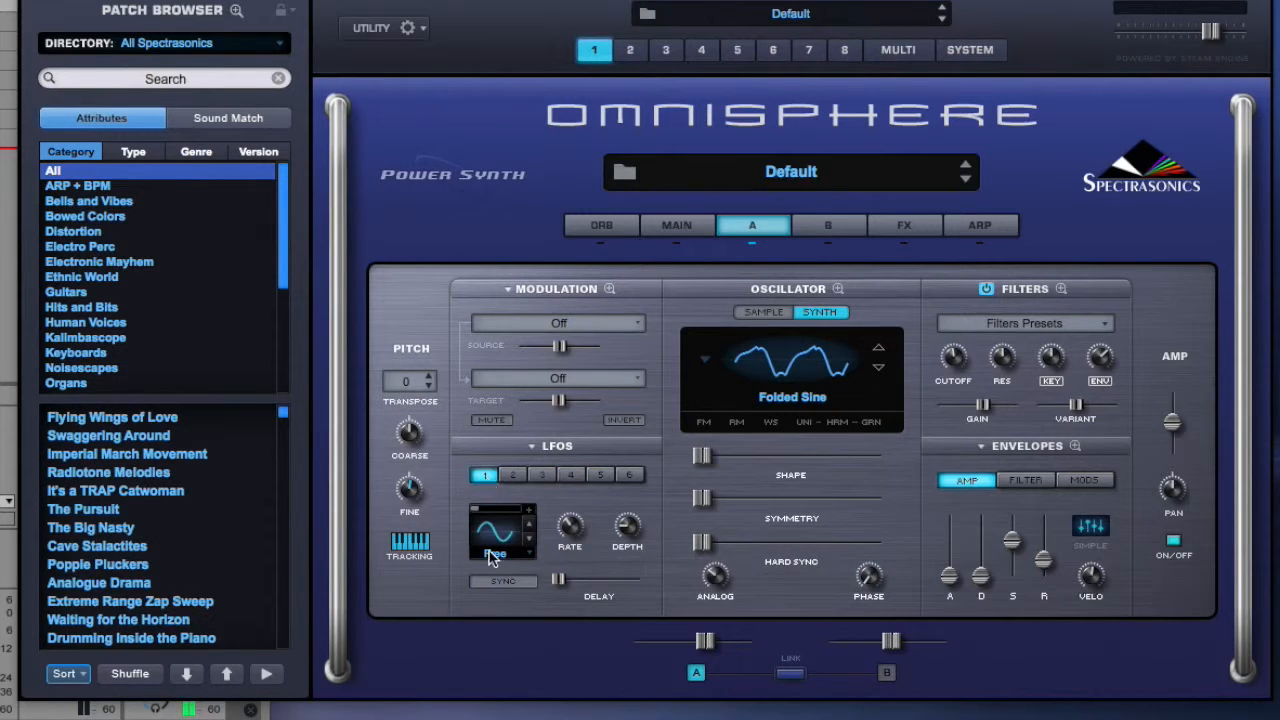
{"action": "left_click", "coordinate": [516, 477]}
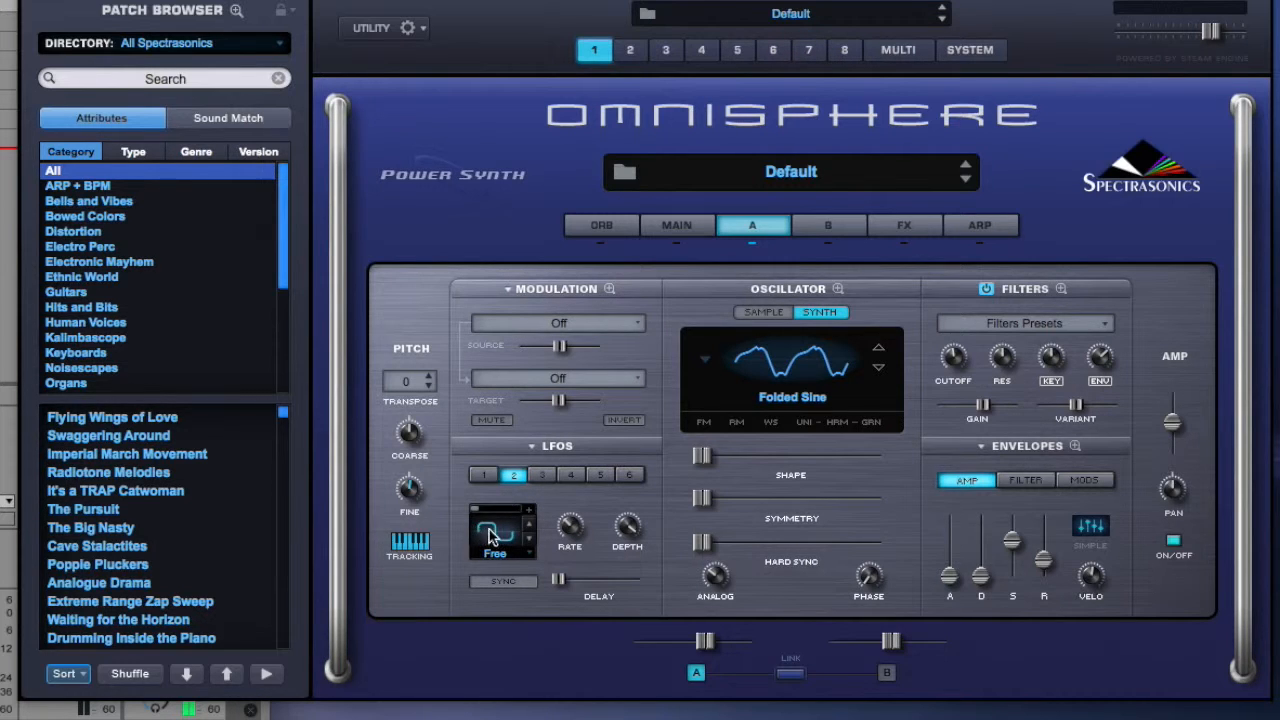
{"action": "left_click", "coordinate": [542, 475]}
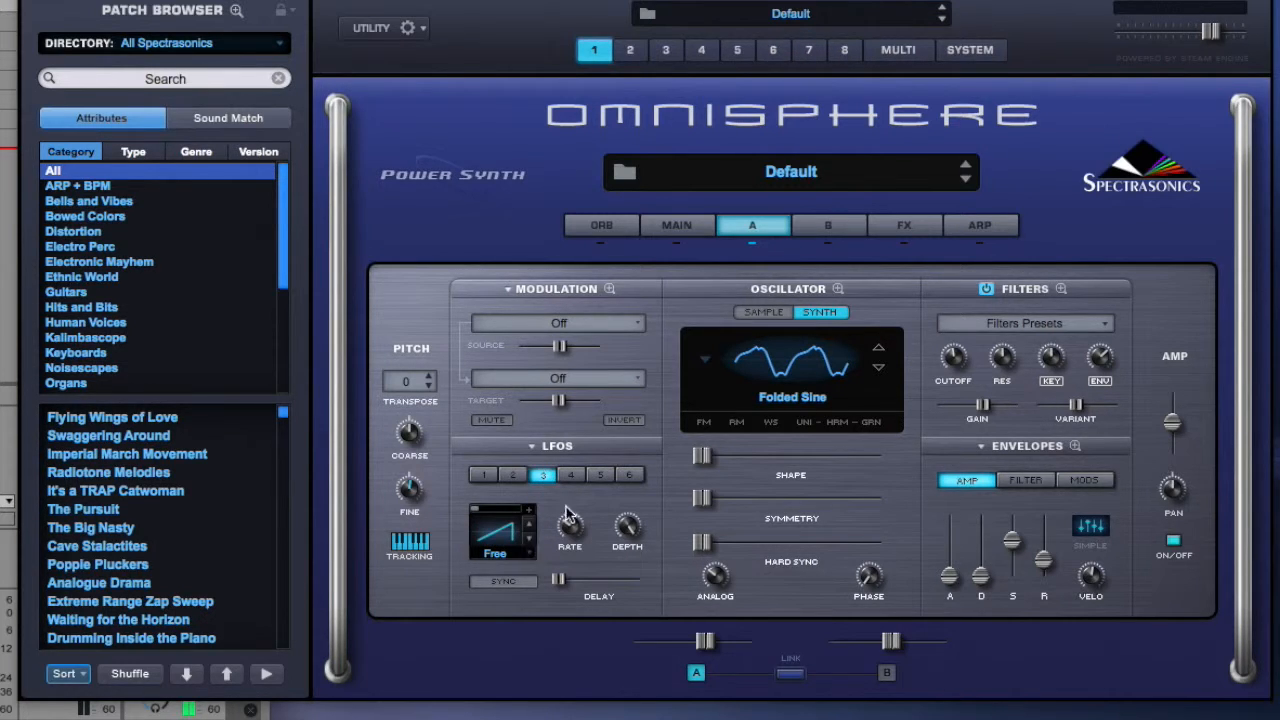
{"action": "left_click", "coordinate": [573, 477]}
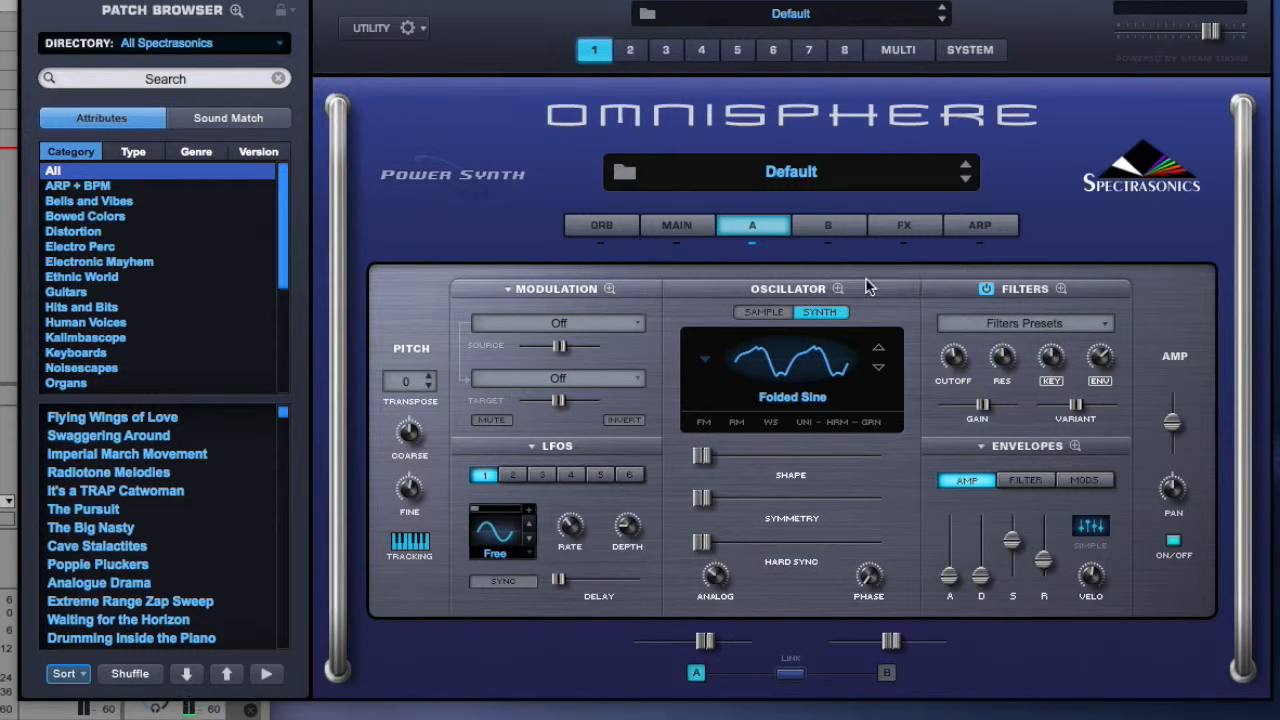
Add a new modulation routing with LFO1 as the source and the oscillator's Pitch Fine as the target.
{"action": "left_click", "coordinate": [505, 290]}
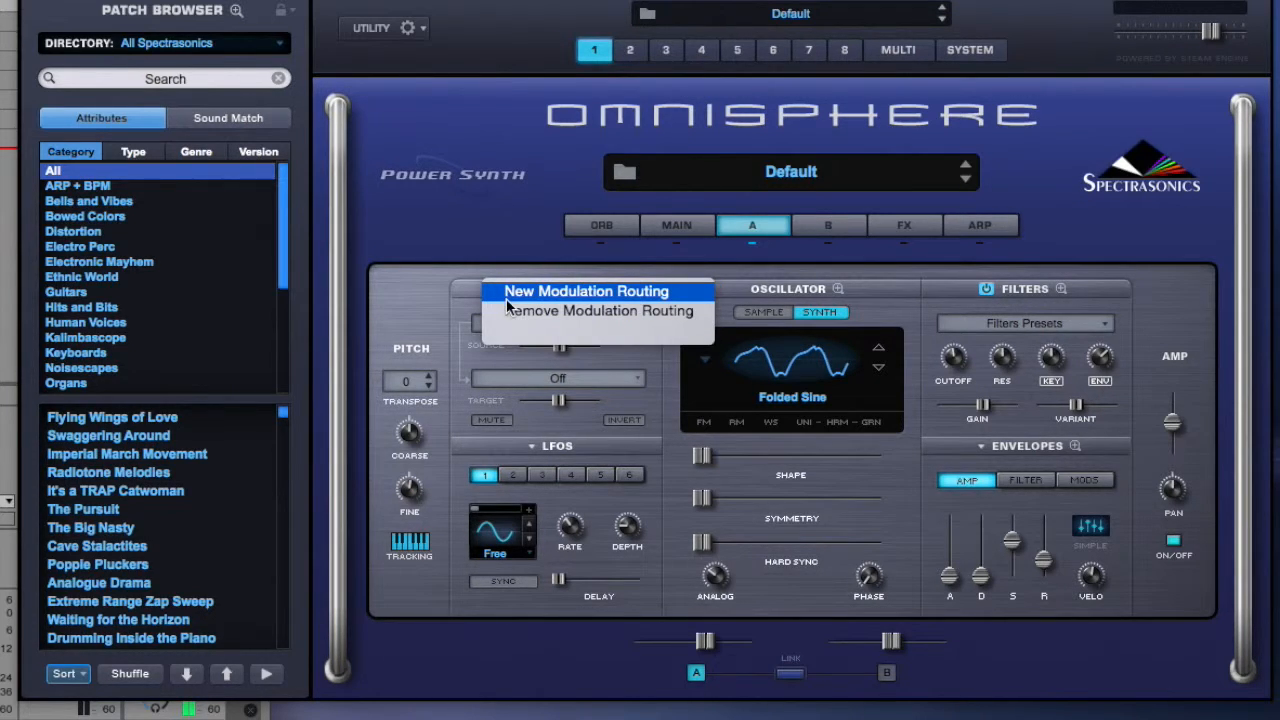
{"action": "left_click", "coordinate": [532, 290]}
{"action": "left_click", "coordinate": [587, 318]}
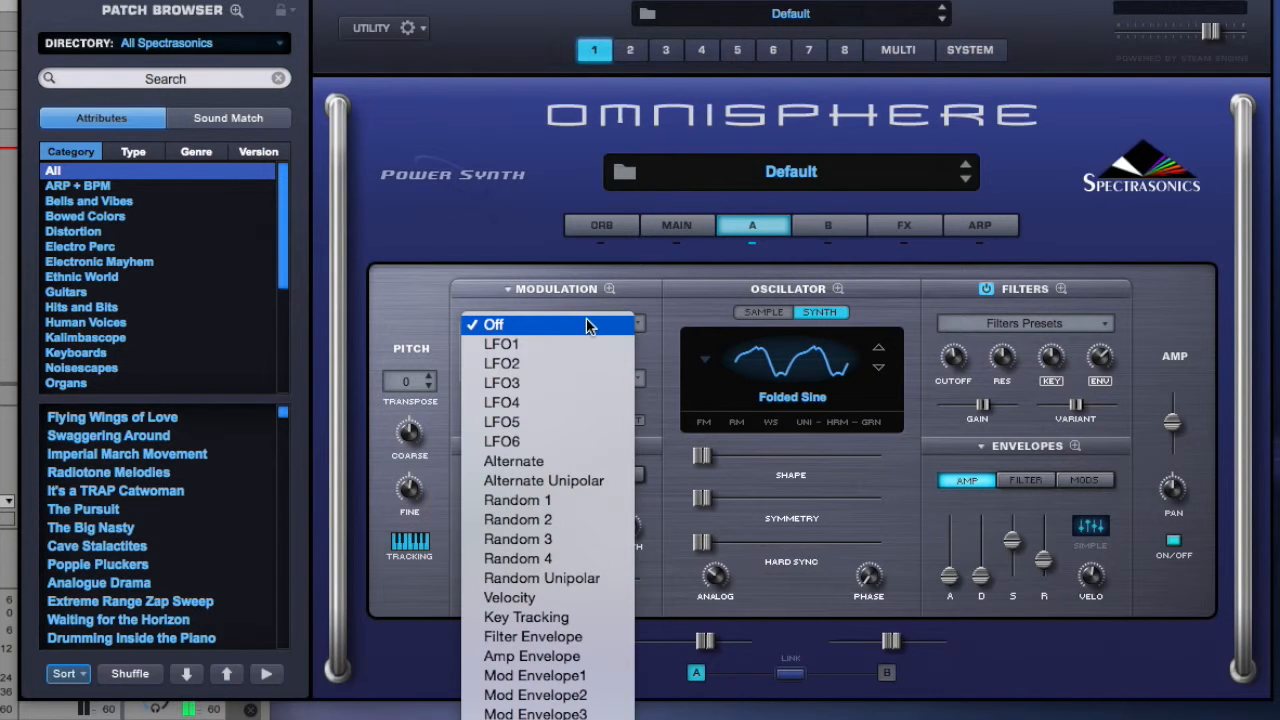
{"action": "left_click", "coordinate": [567, 344]}
{"action": "left_click", "coordinate": [550, 376]}
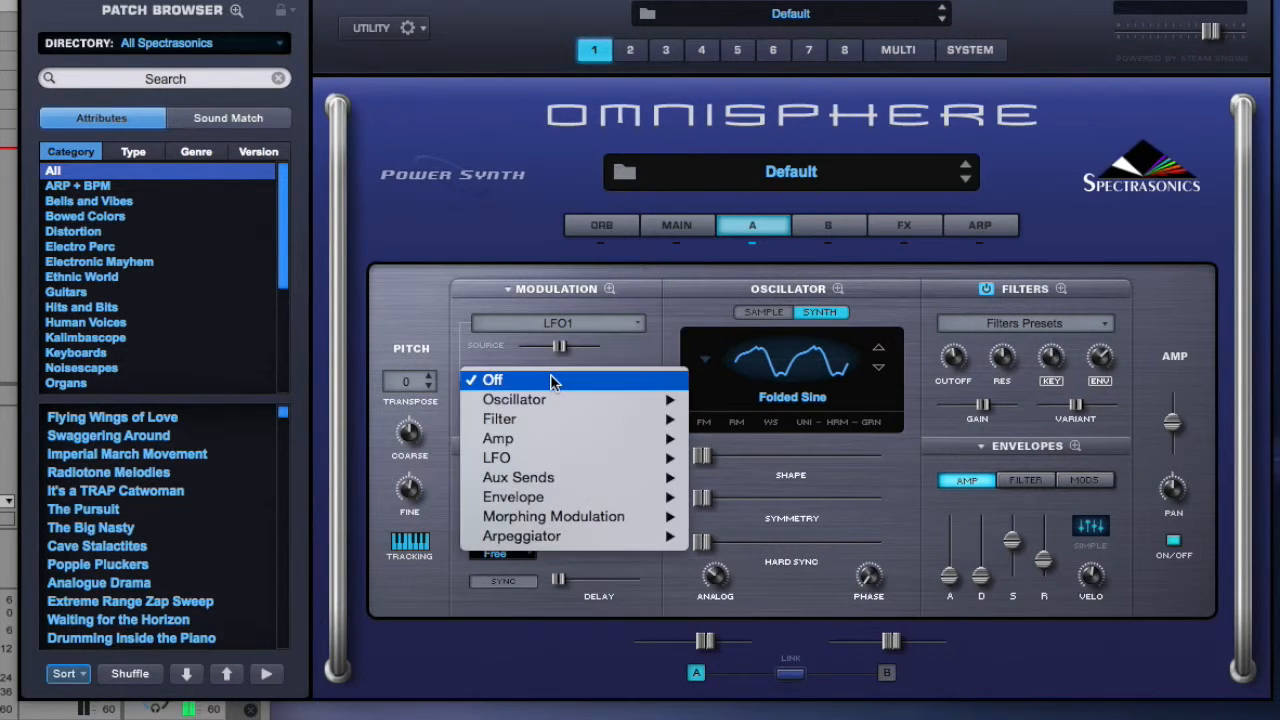
{"action": "mouse_move", "coordinate": [547, 438]}
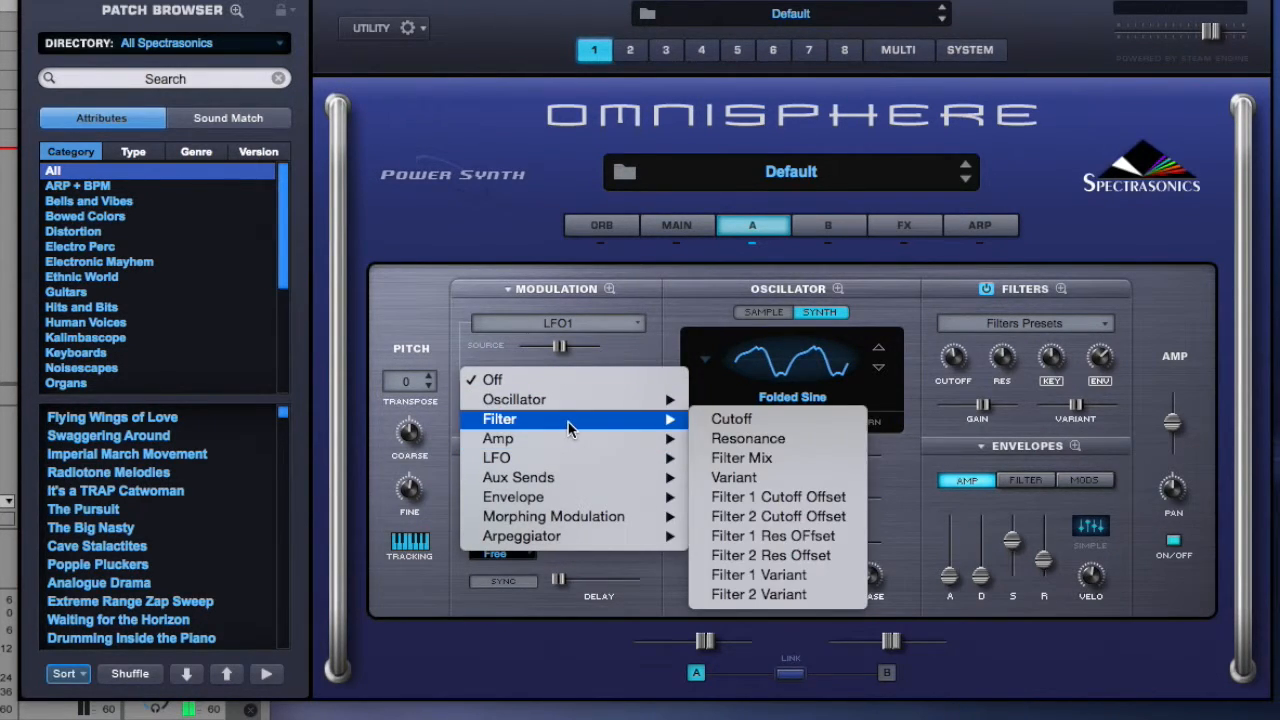
{"action": "mouse_move", "coordinate": [594, 399]}
{"action": "left_click", "coordinate": [744, 240]}
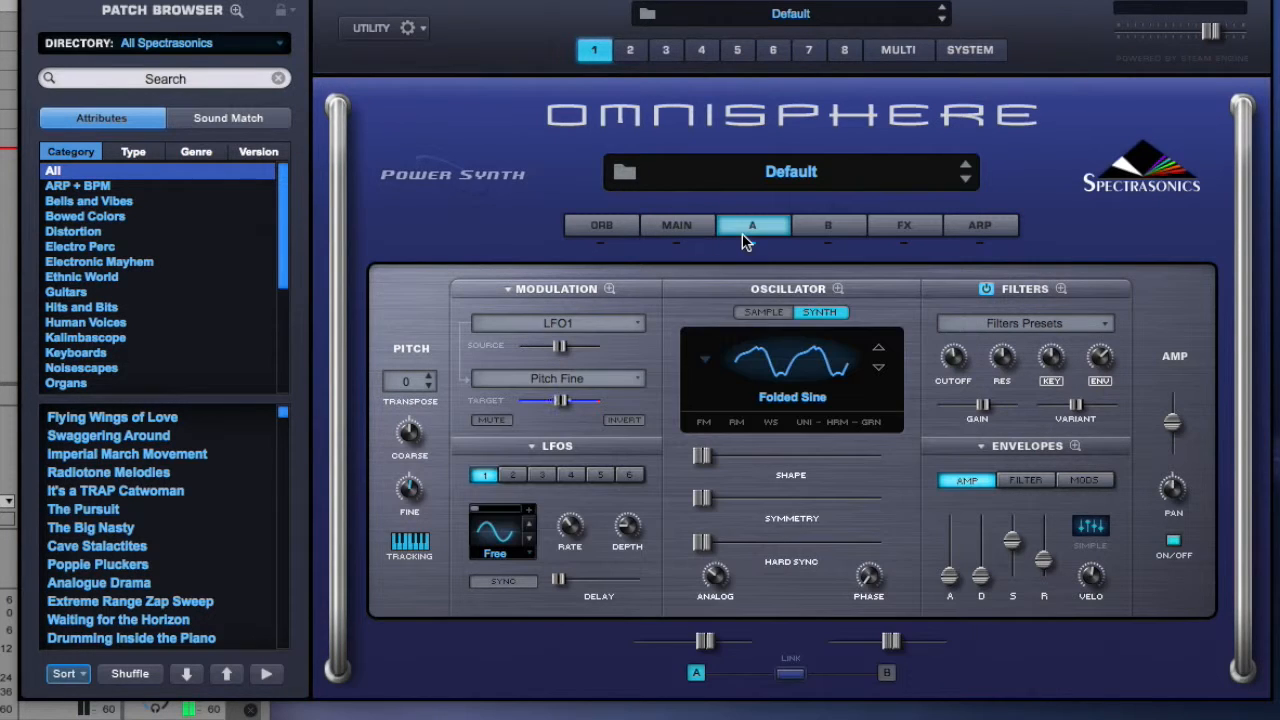
Switch the Pitch Fine modulation source successively to LFO2, LFO3 and LFO4.
{"action": "left_click", "coordinate": [612, 323]}
{"action": "left_click", "coordinate": [601, 343]}
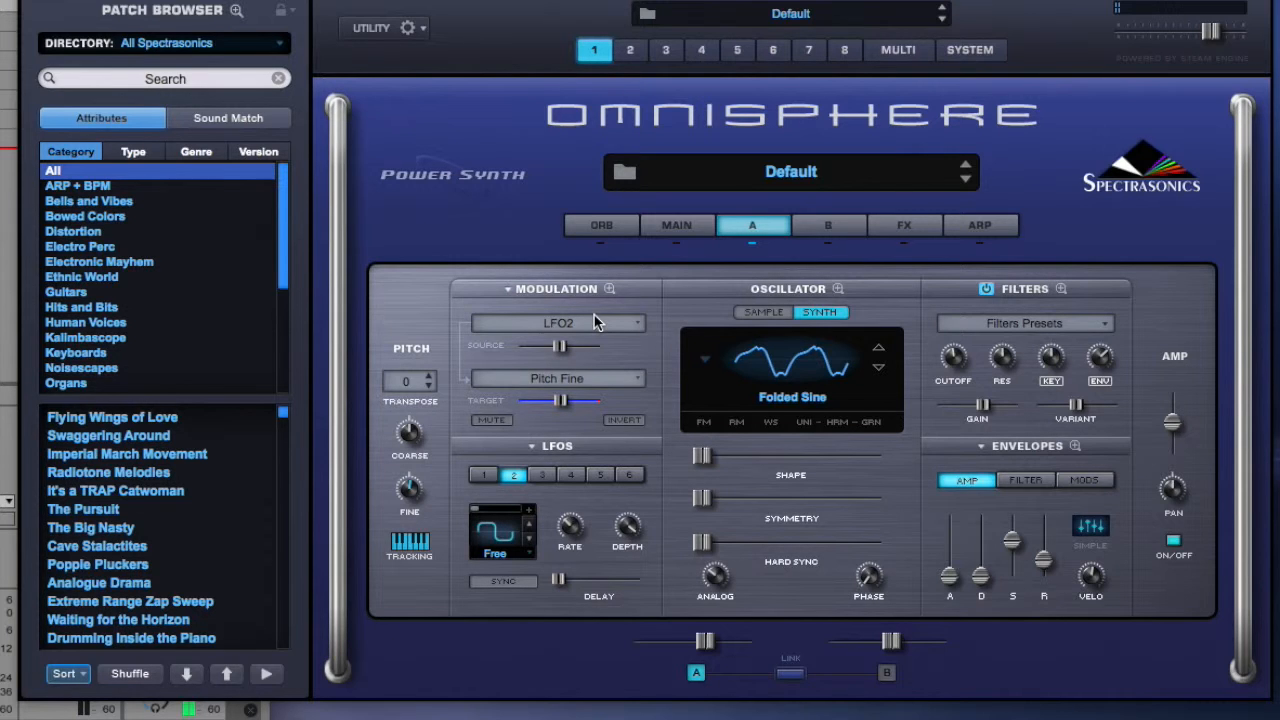
{"action": "left_click", "coordinate": [595, 322]}
{"action": "left_click", "coordinate": [589, 346]}
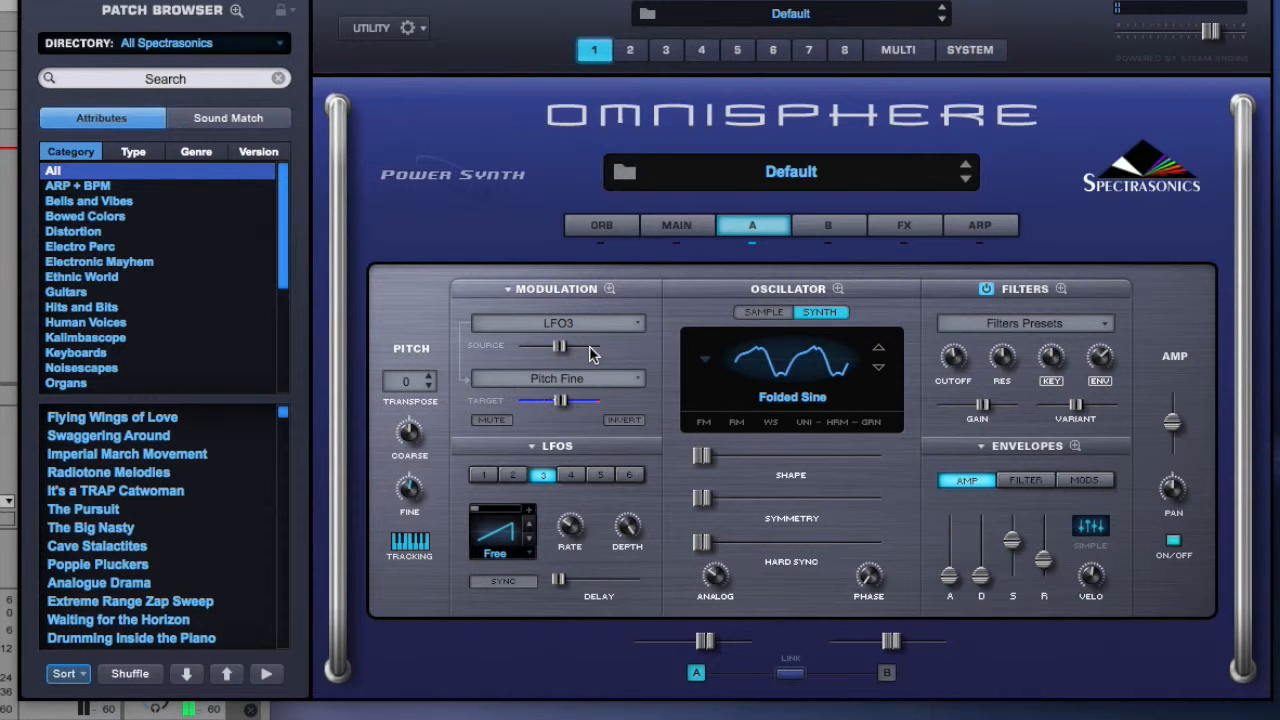
{"action": "left_click", "coordinate": [586, 324]}
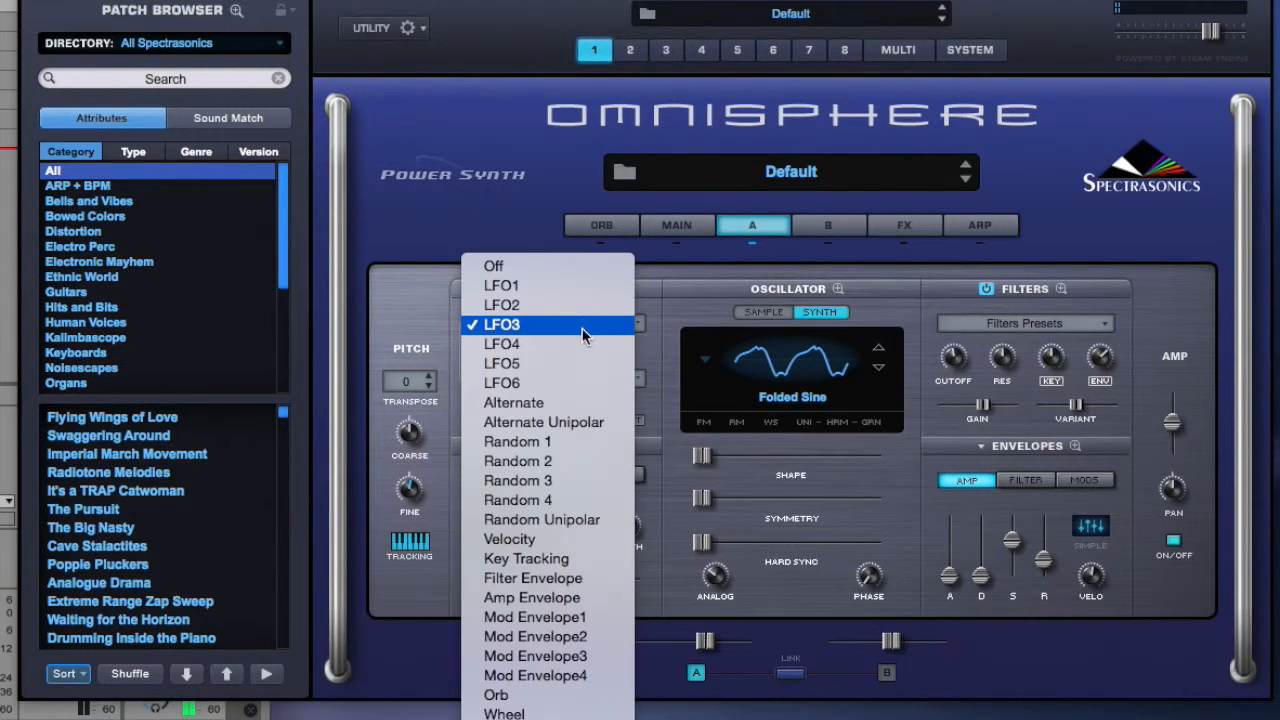
{"action": "left_click", "coordinate": [575, 343]}
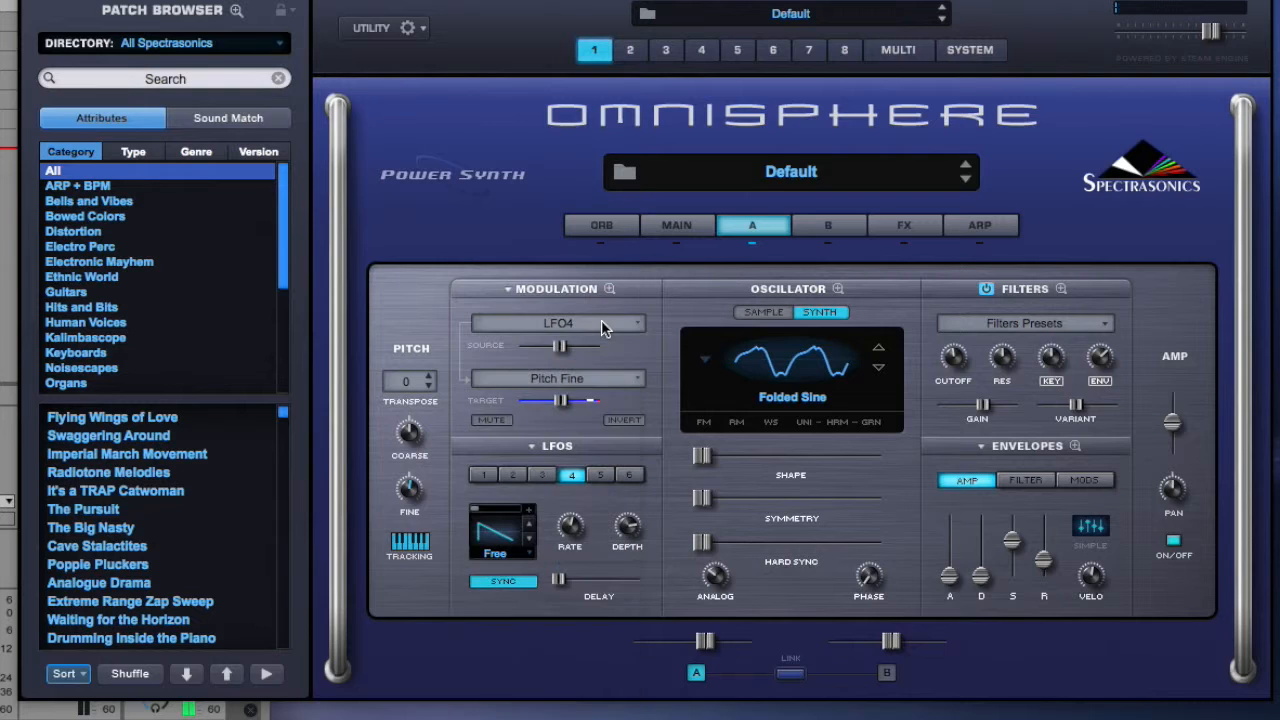
Set the modulation target to Amp Amplitude and switch the source to LFO1, followed by LFO2.
{"action": "left_click", "coordinate": [613, 379]}
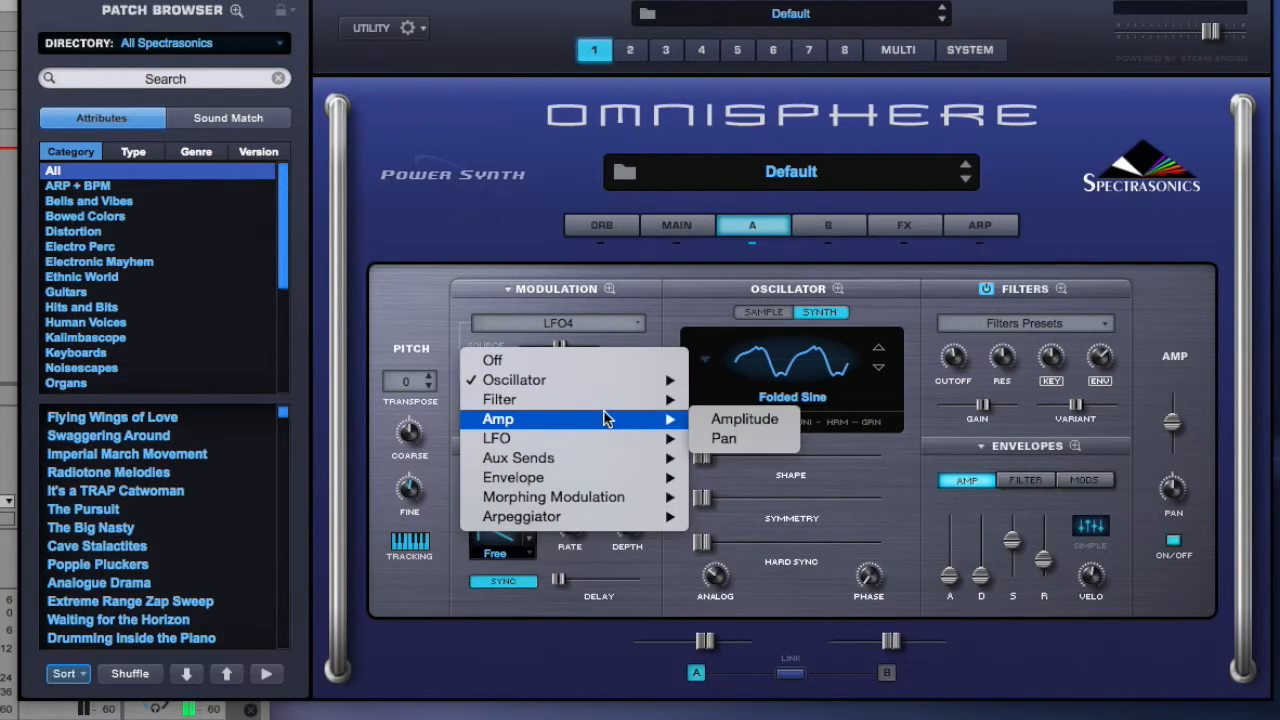
{"action": "mouse_move", "coordinate": [625, 421]}
{"action": "left_click", "coordinate": [780, 421]}
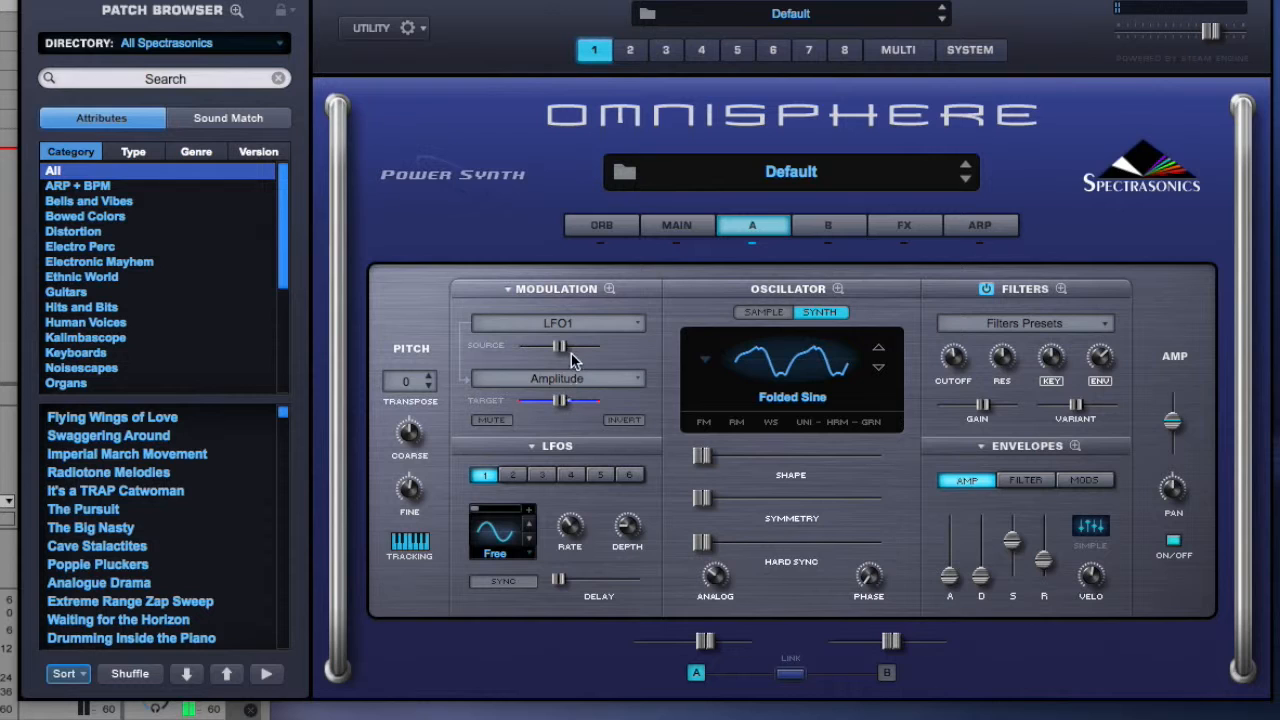
{"action": "left_click", "coordinate": [574, 322]}
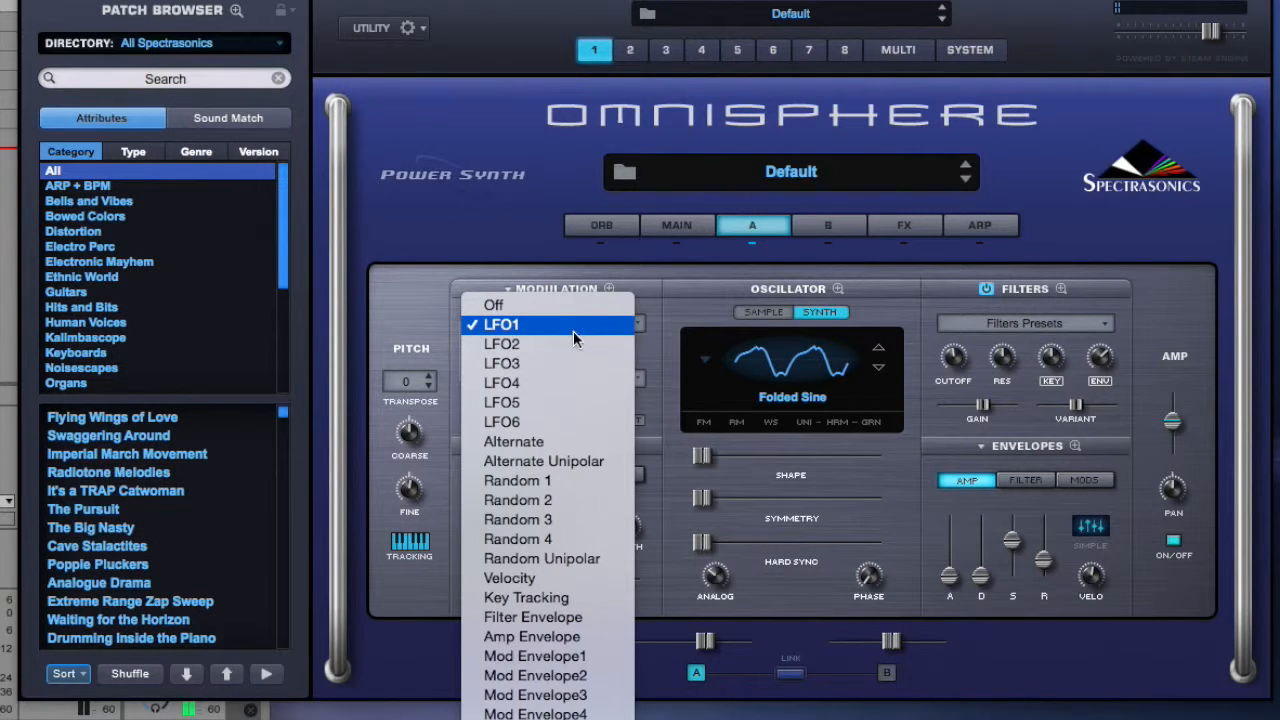
{"action": "left_click", "coordinate": [567, 344]}
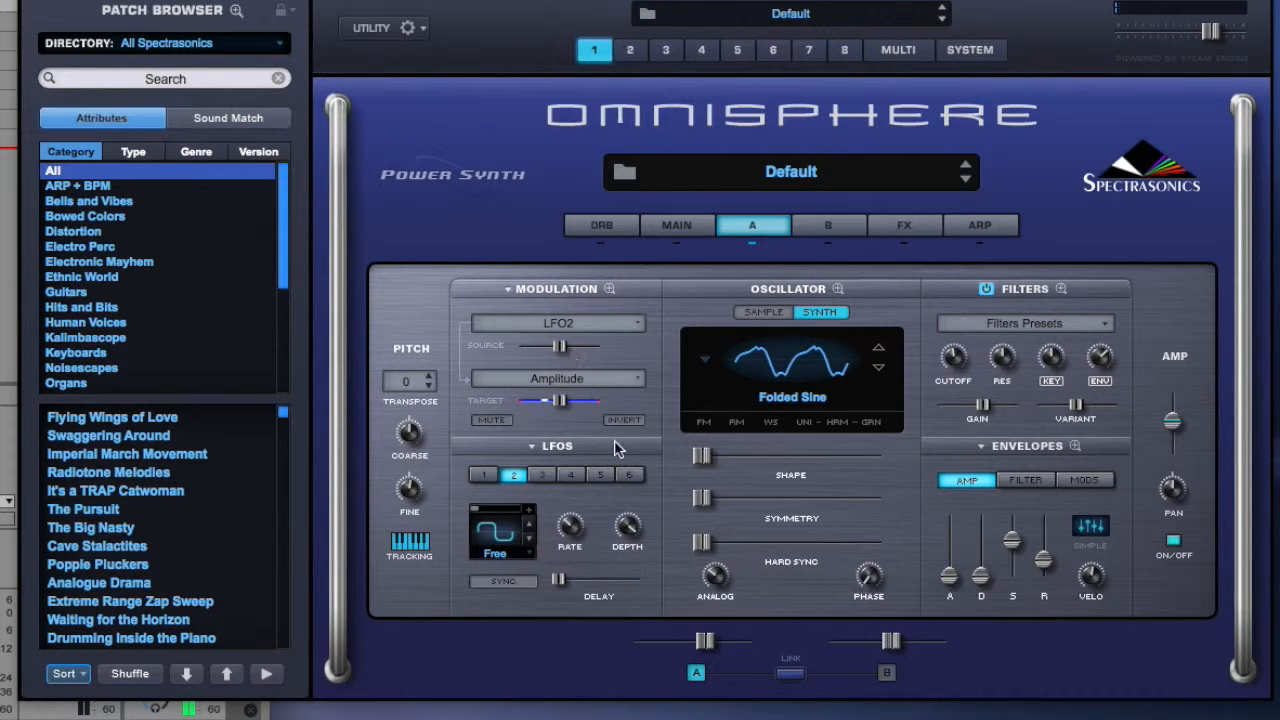
Vary the rate of LFO2 up and down.
{"action": "mouse_move", "coordinate": [575, 520]}
{"action": "left_click_drag", "start_coordinate": [574, 520], "coordinate": [574, 494]}
{"action": "left_click_drag", "start_coordinate": [574, 522], "coordinate": [571, 568]}
Change the Amplitude modulation source to LFO3 and after that to LFO4.
{"action": "left_click", "coordinate": [556, 330]}
{"action": "left_click", "coordinate": [553, 350]}
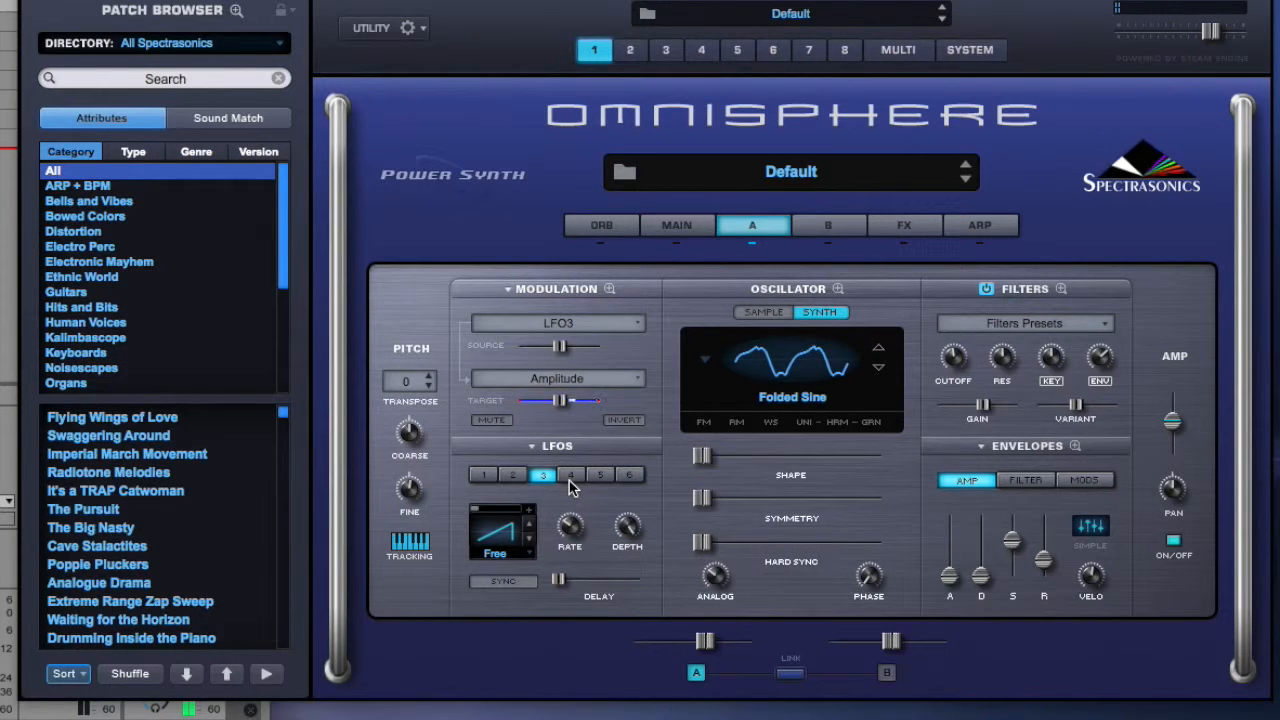
{"action": "left_click", "coordinate": [564, 325]}
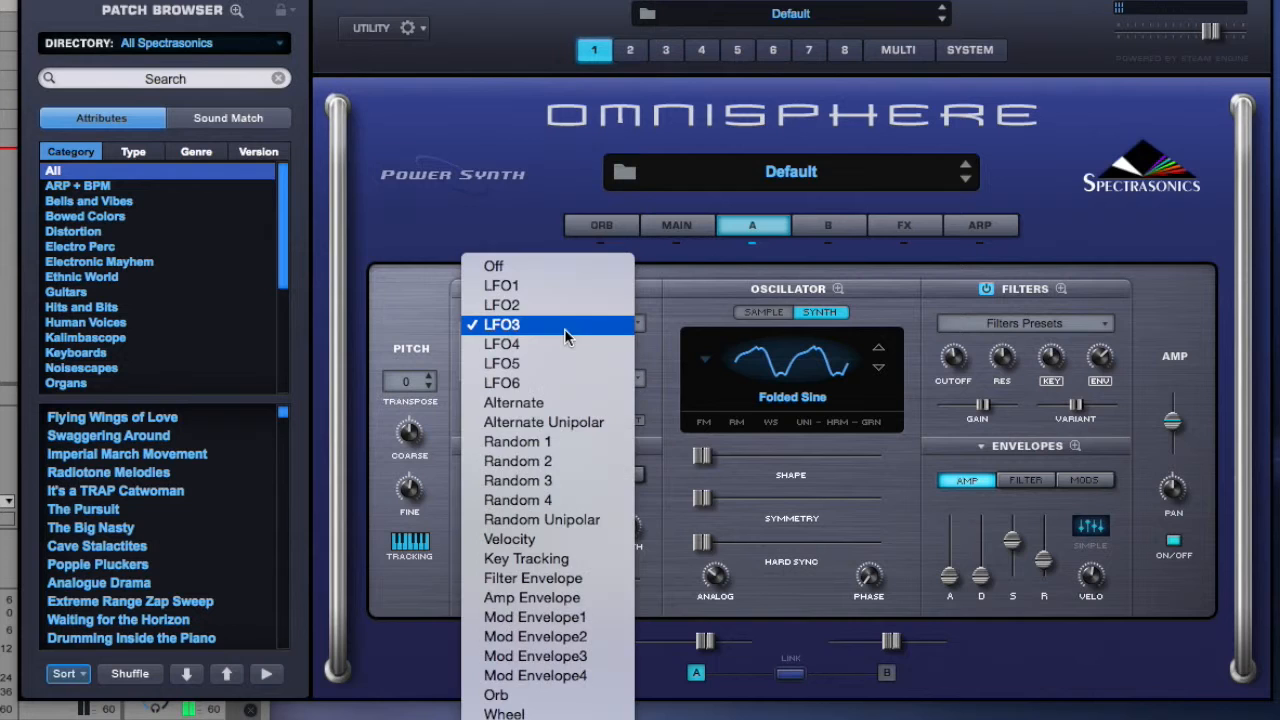
{"action": "left_click", "coordinate": [561, 343]}
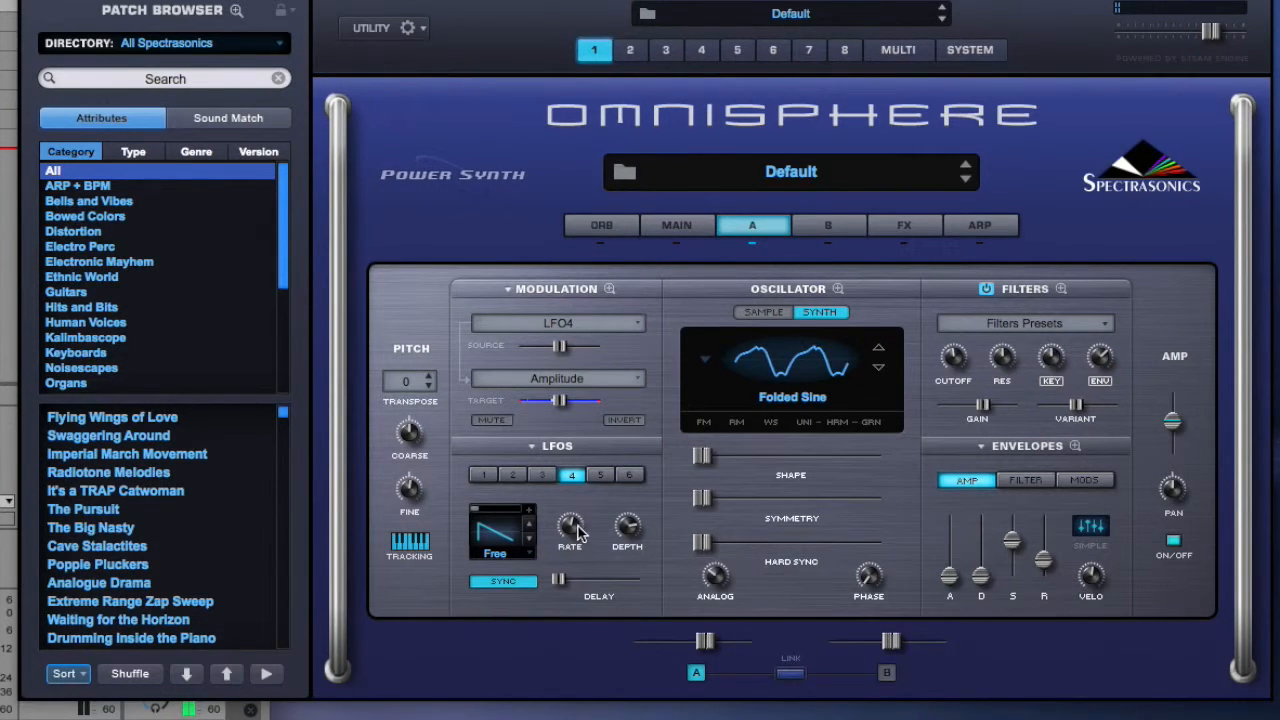
Adjust the rate of LFO4 and vary its depth up and down.
{"action": "mouse_move", "coordinate": [573, 535]}
{"action": "mouse_move", "coordinate": [570, 524]}
{"action": "left_mouse_down"}
{"action": "mouse_move", "coordinate": [571, 543]}
{"action": "mouse_move", "coordinate": [570, 524]}
{"action": "left_mouse_up"}
{"action": "left_click_drag", "start_coordinate": [634, 531], "coordinate": [618, 470]}
{"action": "left_click_drag", "start_coordinate": [631, 530], "coordinate": [635, 626]}
{"action": "mouse_move", "coordinate": [630, 530]}
{"action": "left_mouse_down"}
{"action": "mouse_move", "coordinate": [634, 548]}
{"action": "mouse_move", "coordinate": [629, 533]}
{"action": "left_mouse_up"}
Set the modulation source back to LFO1 and the target to the filter's Cutoff.
{"action": "left_click", "coordinate": [603, 324]}
{"action": "left_click", "coordinate": [590, 269]}
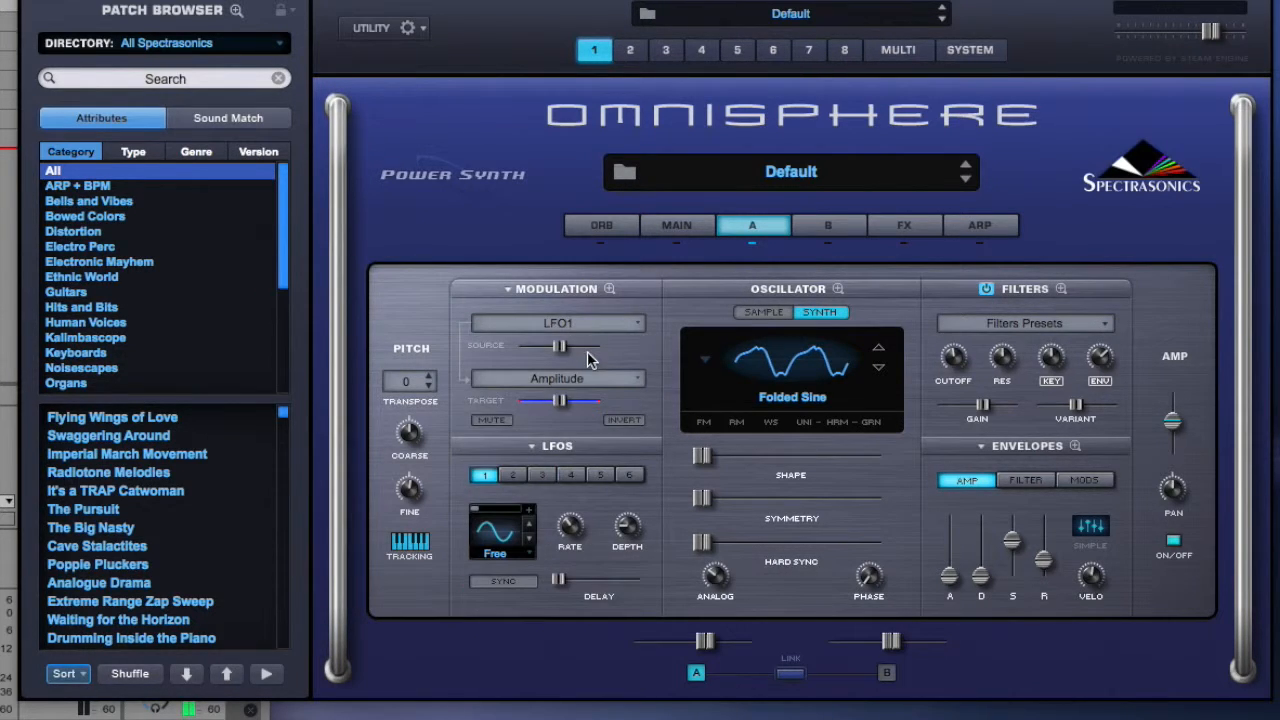
{"action": "left_click", "coordinate": [587, 377]}
{"action": "mouse_move", "coordinate": [612, 352]}
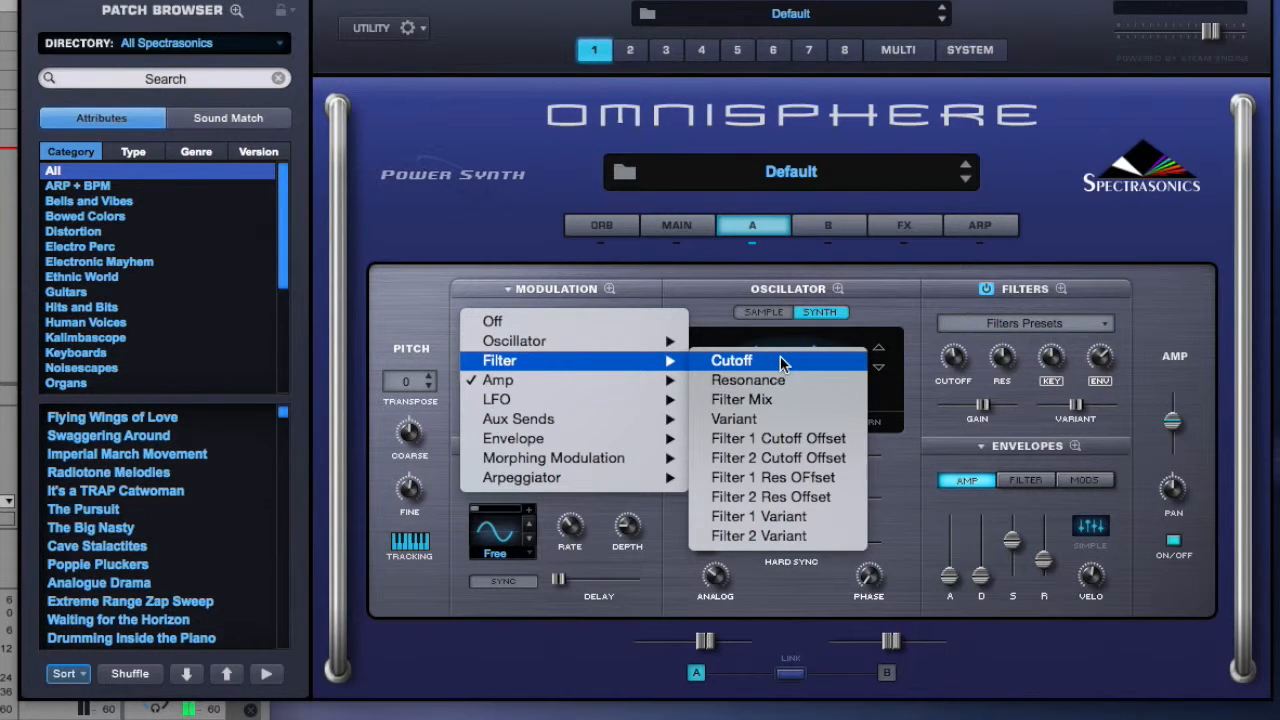
{"action": "left_click", "coordinate": [782, 362]}
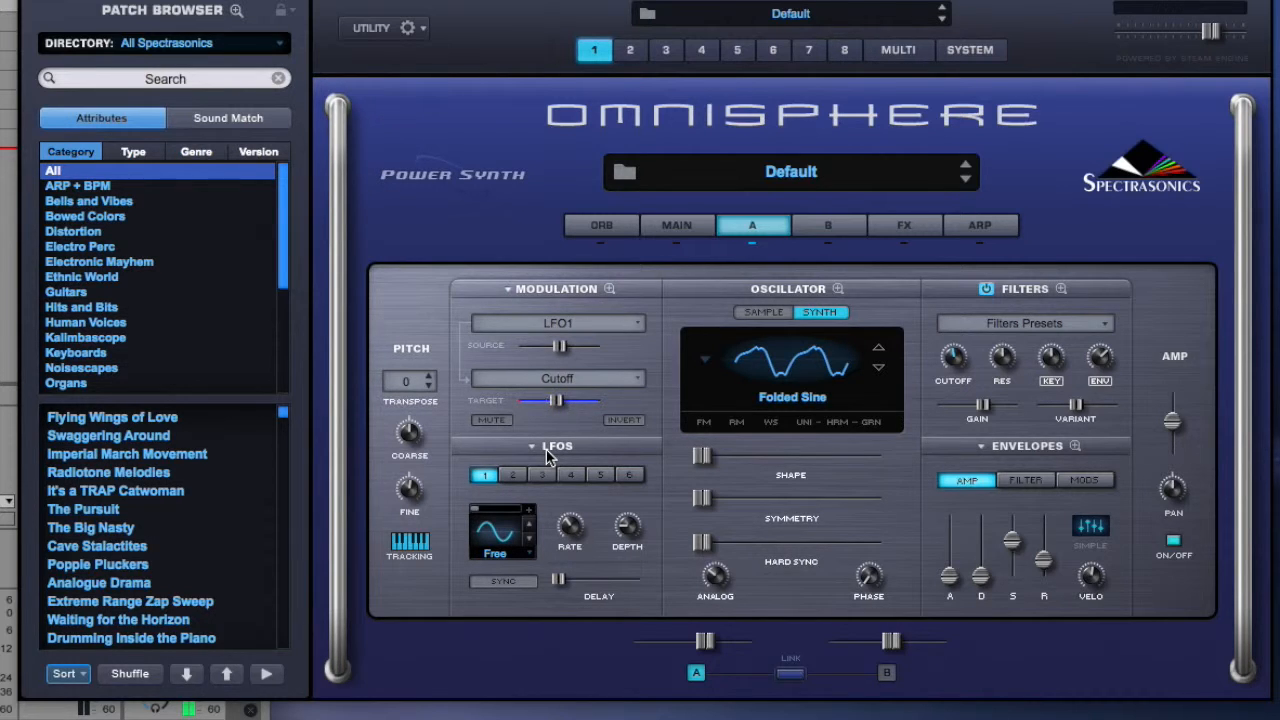
Adjust the filter cutoff and the amount of the Cutoff modulation target.
{"action": "left_click_drag", "start_coordinate": [953, 357], "coordinate": [955, 364]}
{"action": "left_click_drag", "start_coordinate": [560, 408], "coordinate": [558, 408]}
Switch the Cutoff modulation source through LFO2, LFO3 and LFO4, adjusting the rate while on LFO3.
{"action": "left_click", "coordinate": [532, 327]}
{"action": "left_click", "coordinate": [532, 349]}
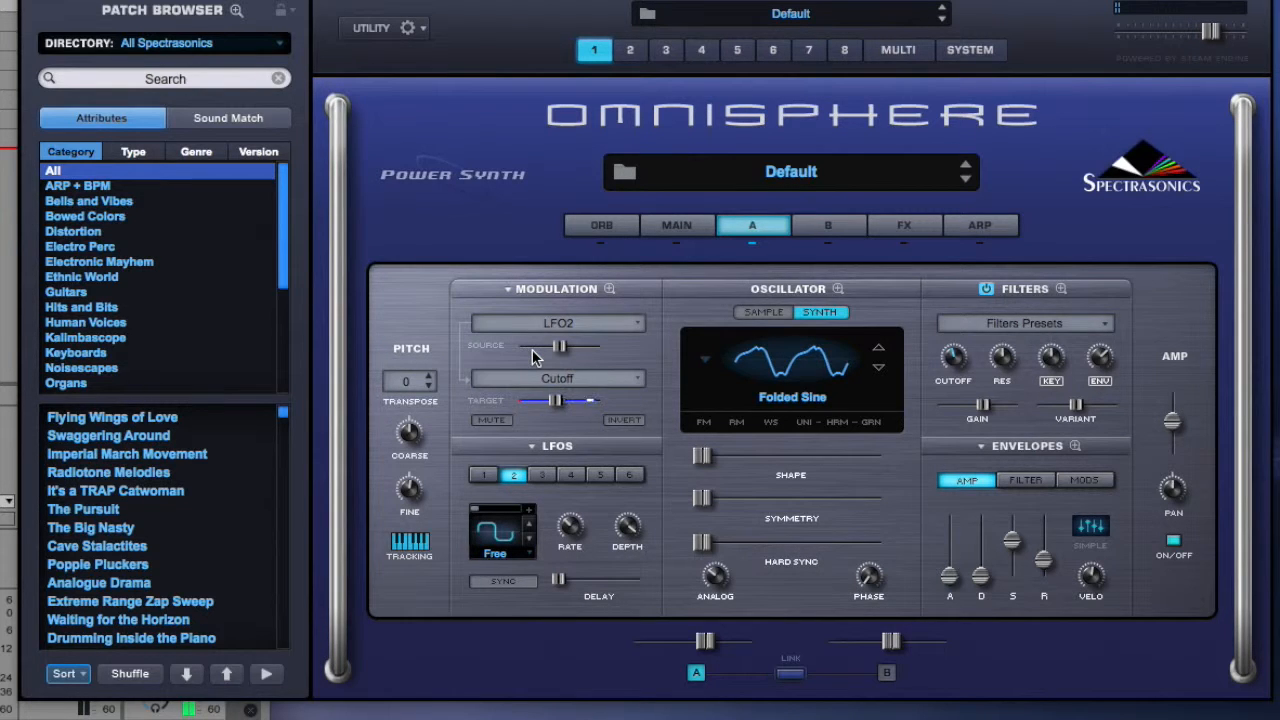
{"action": "left_click", "coordinate": [541, 323]}
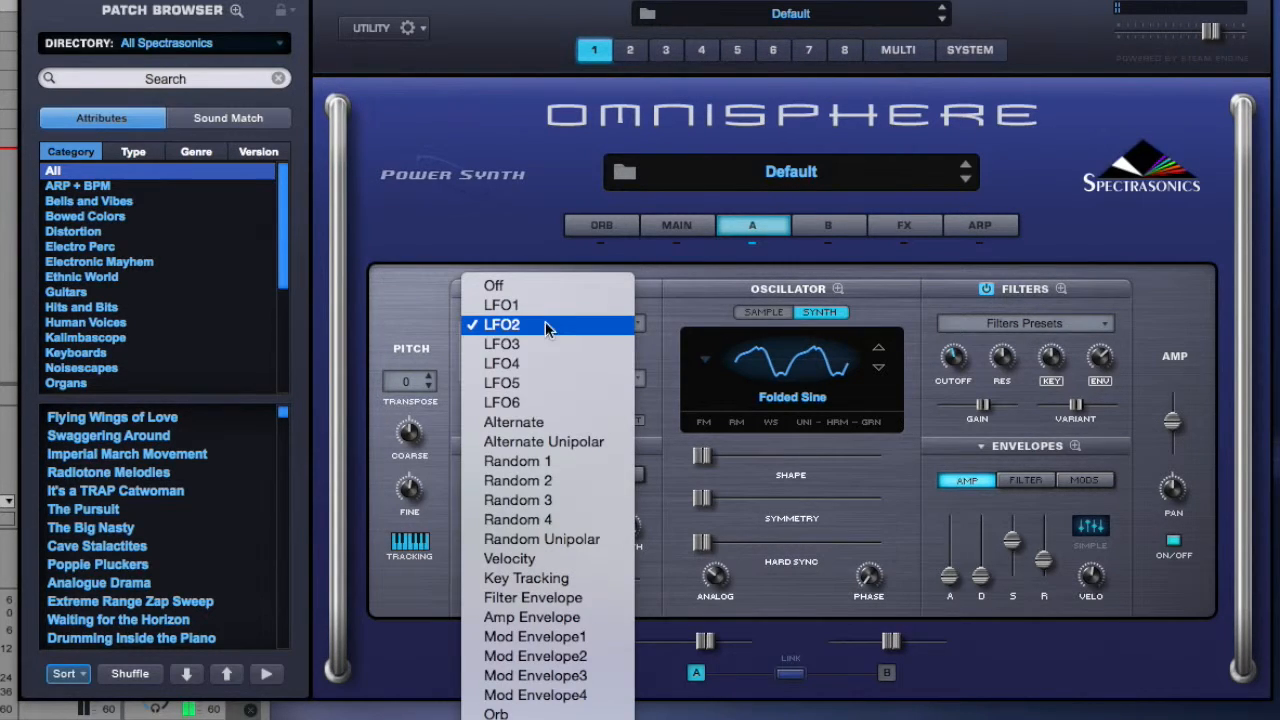
{"action": "left_click", "coordinate": [540, 345]}
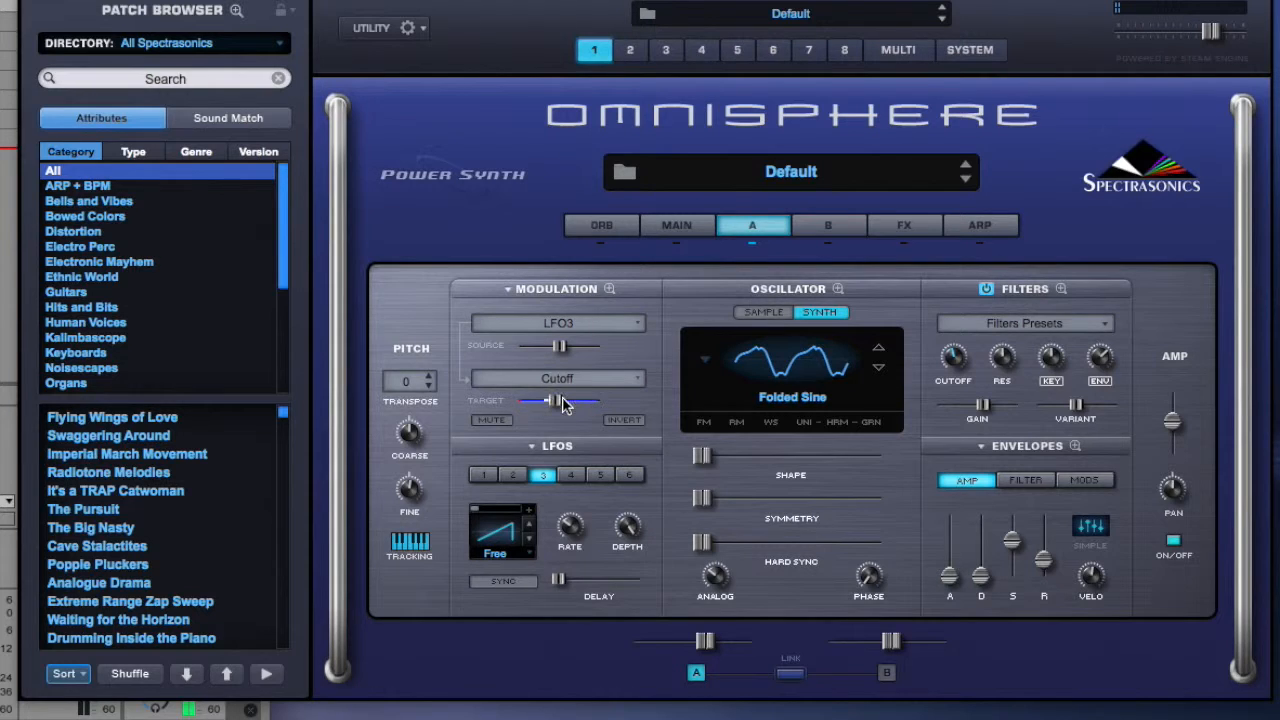
{"action": "mouse_move", "coordinate": [573, 528]}
{"action": "left_mouse_down"}
{"action": "mouse_move", "coordinate": [574, 501]}
{"action": "mouse_move", "coordinate": [562, 547]}
{"action": "mouse_move", "coordinate": [573, 522]}
{"action": "left_mouse_up"}
{"action": "left_click", "coordinate": [571, 475]}
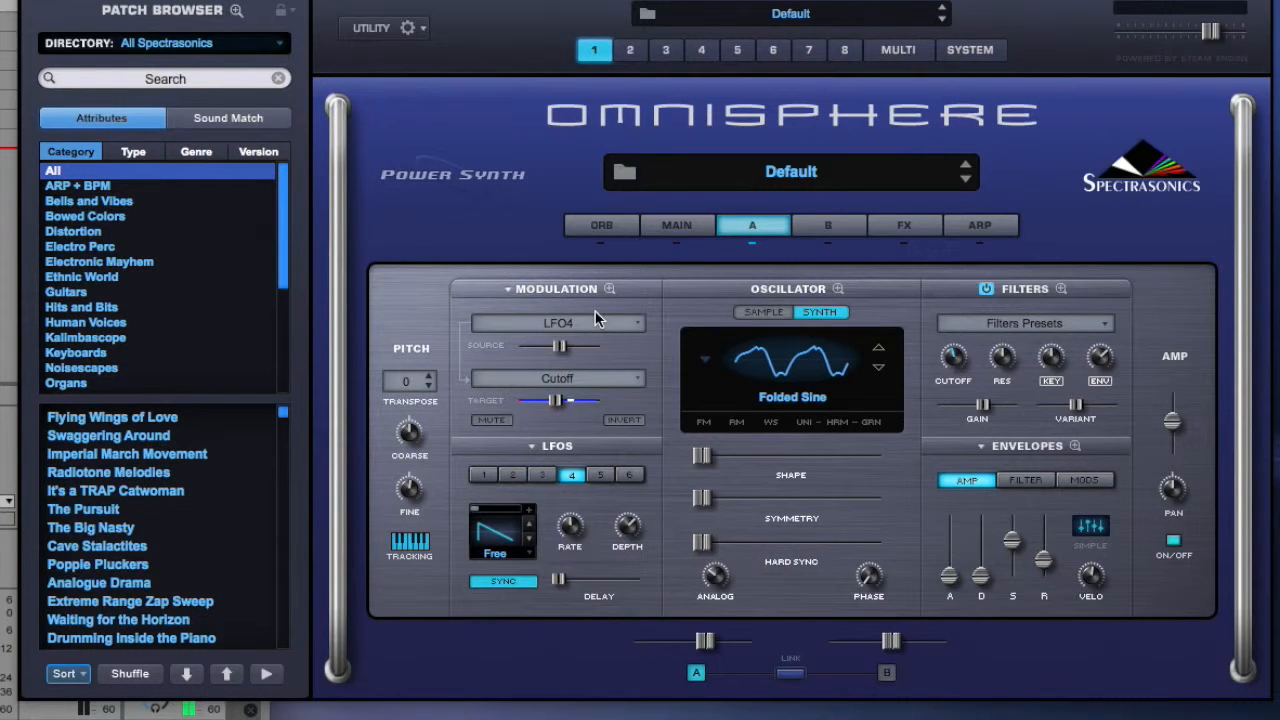
Set the modulation source to LFO3 and the modulation target to the amp's Amplitude.
{"action": "left_click", "coordinate": [592, 382]}
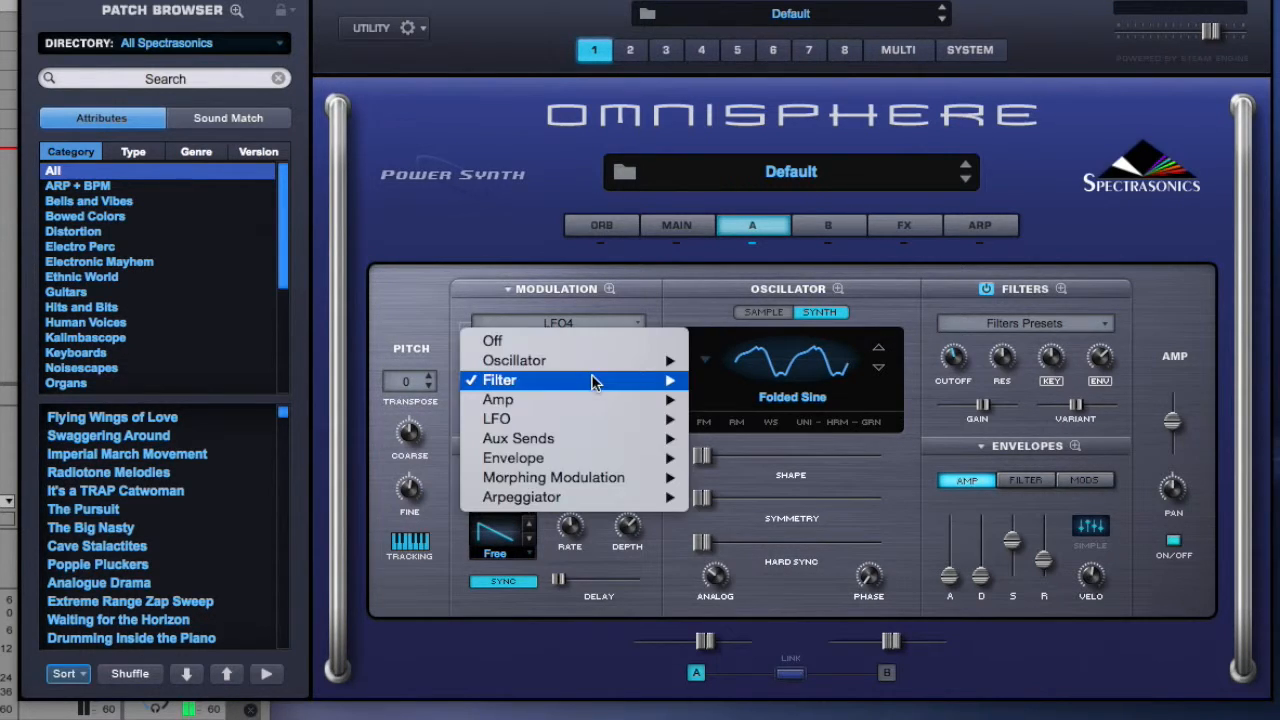
{"action": "left_click", "coordinate": [636, 326]}
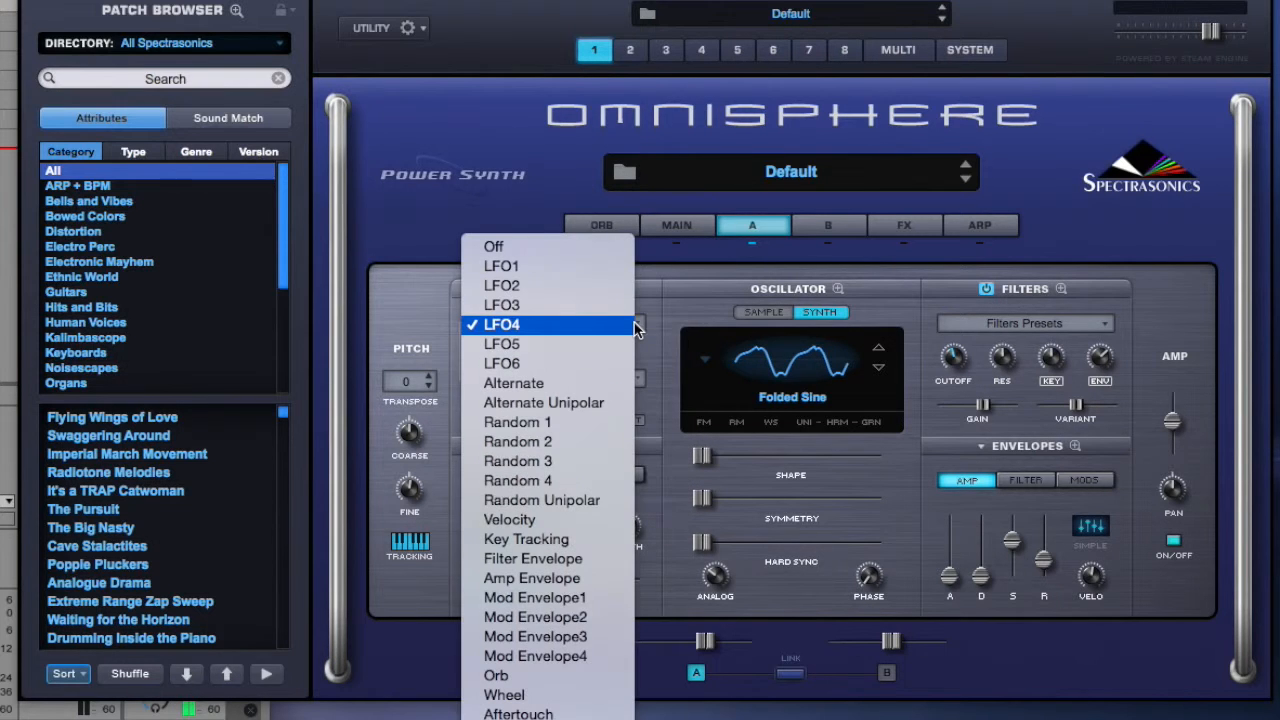
{"action": "left_click", "coordinate": [622, 305]}
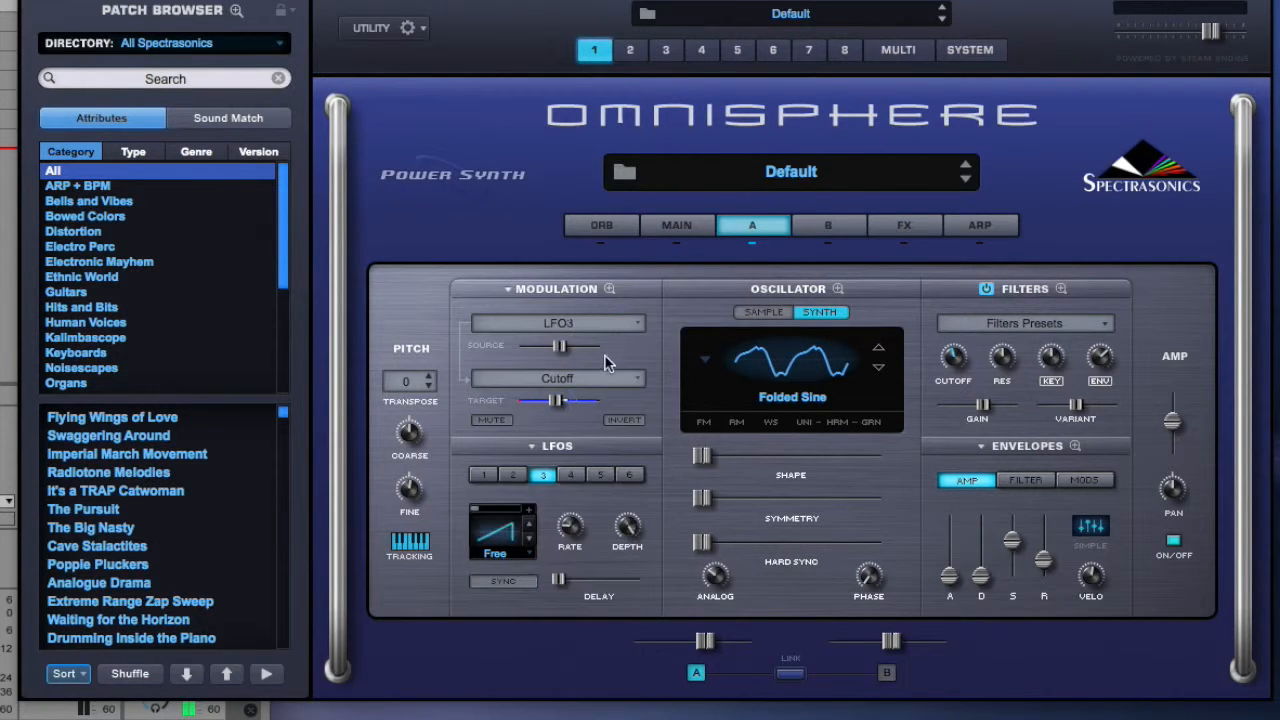
{"action": "left_click", "coordinate": [587, 378]}
{"action": "mouse_move", "coordinate": [597, 404]}
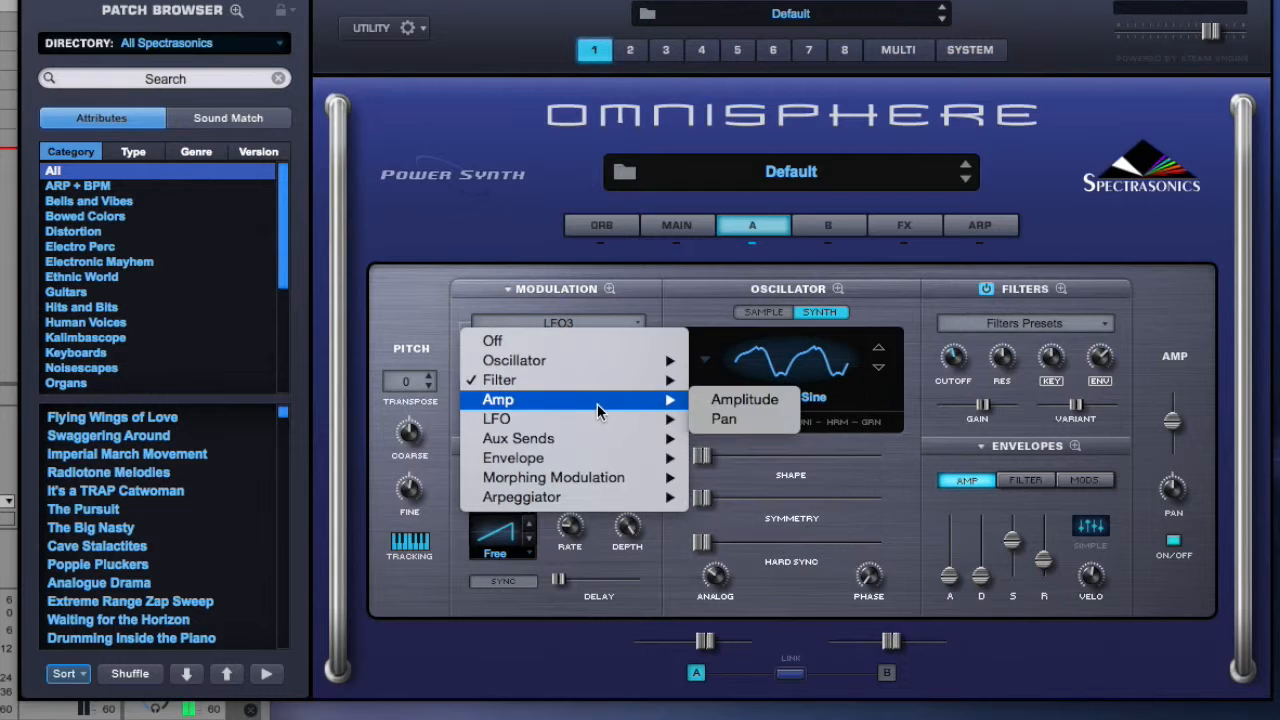
{"action": "left_click", "coordinate": [730, 408]}
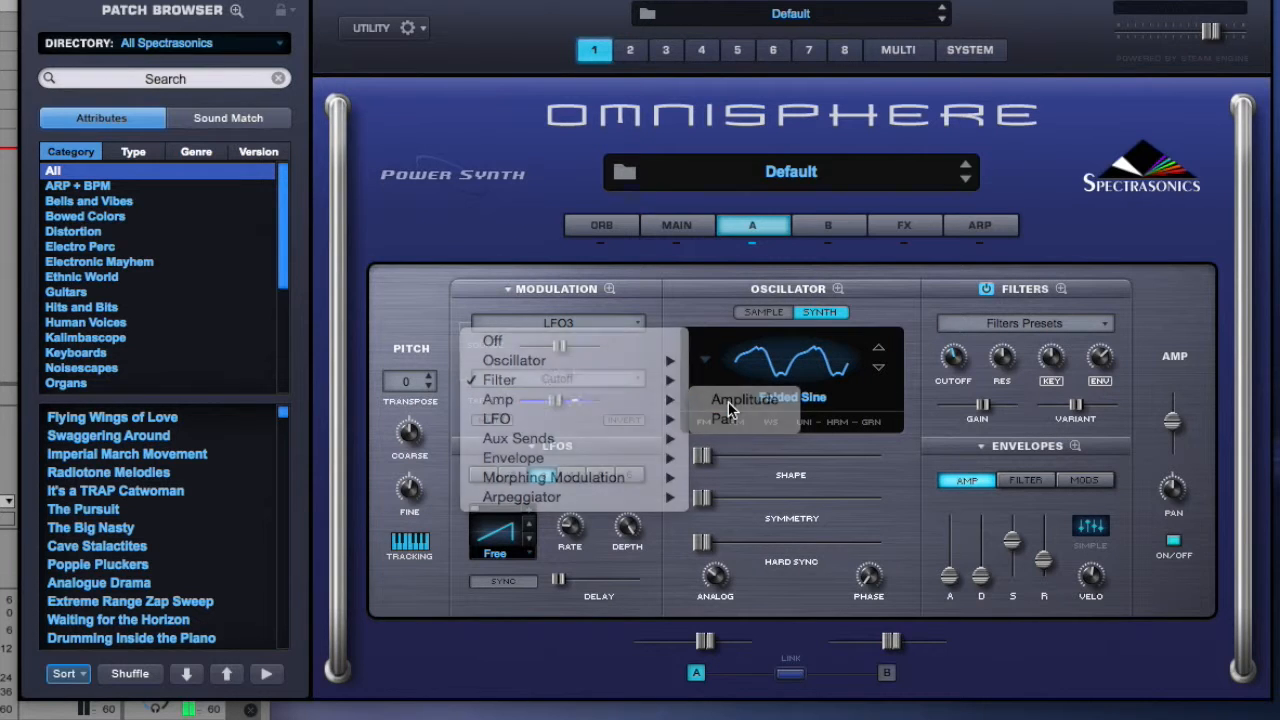
In the expanded modulation matrix, route LFO5 to LFO3 Rate in the second row, and return to the layer overview.
{"action": "left_click", "coordinate": [612, 289]}
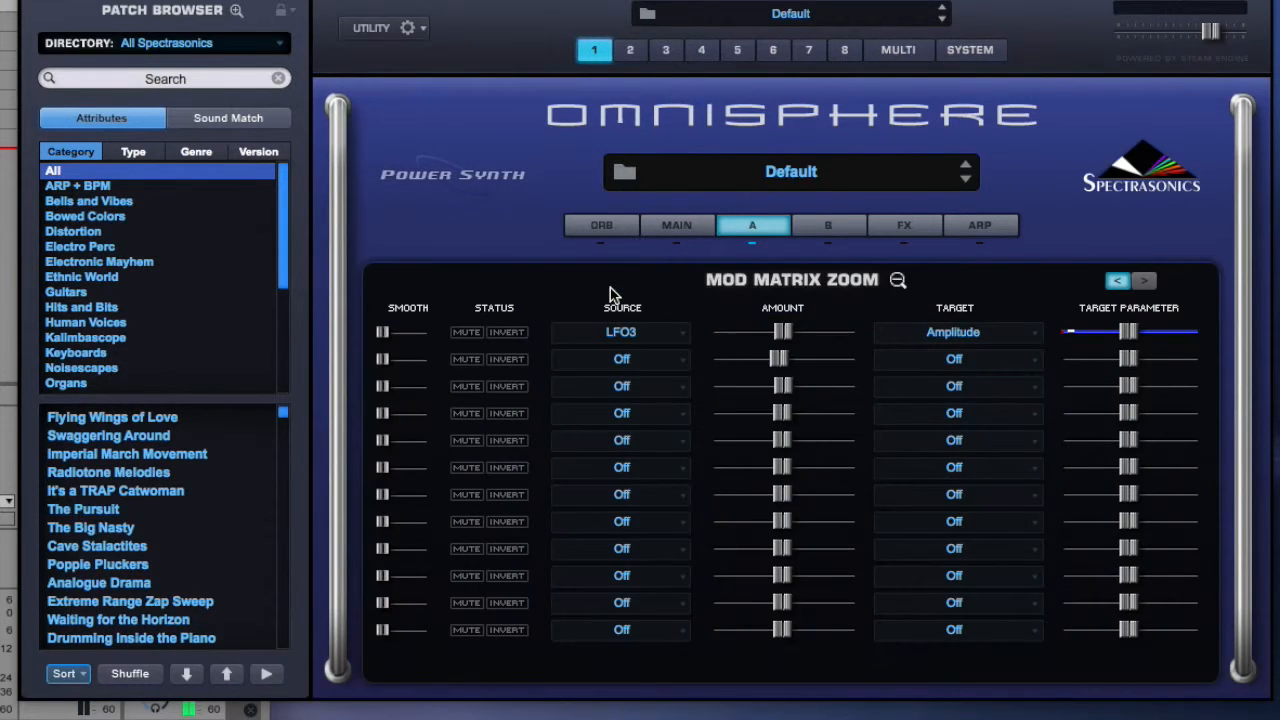
{"action": "left_click", "coordinate": [680, 361]}
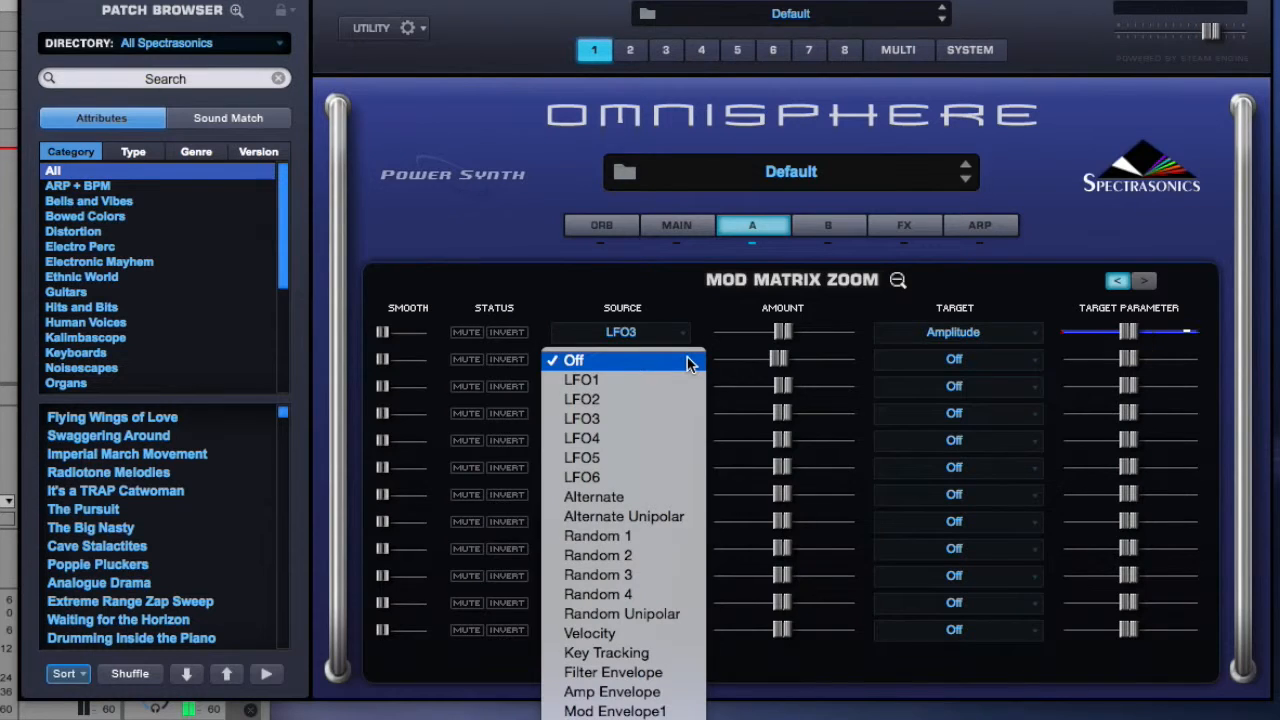
{"action": "left_click", "coordinate": [637, 457]}
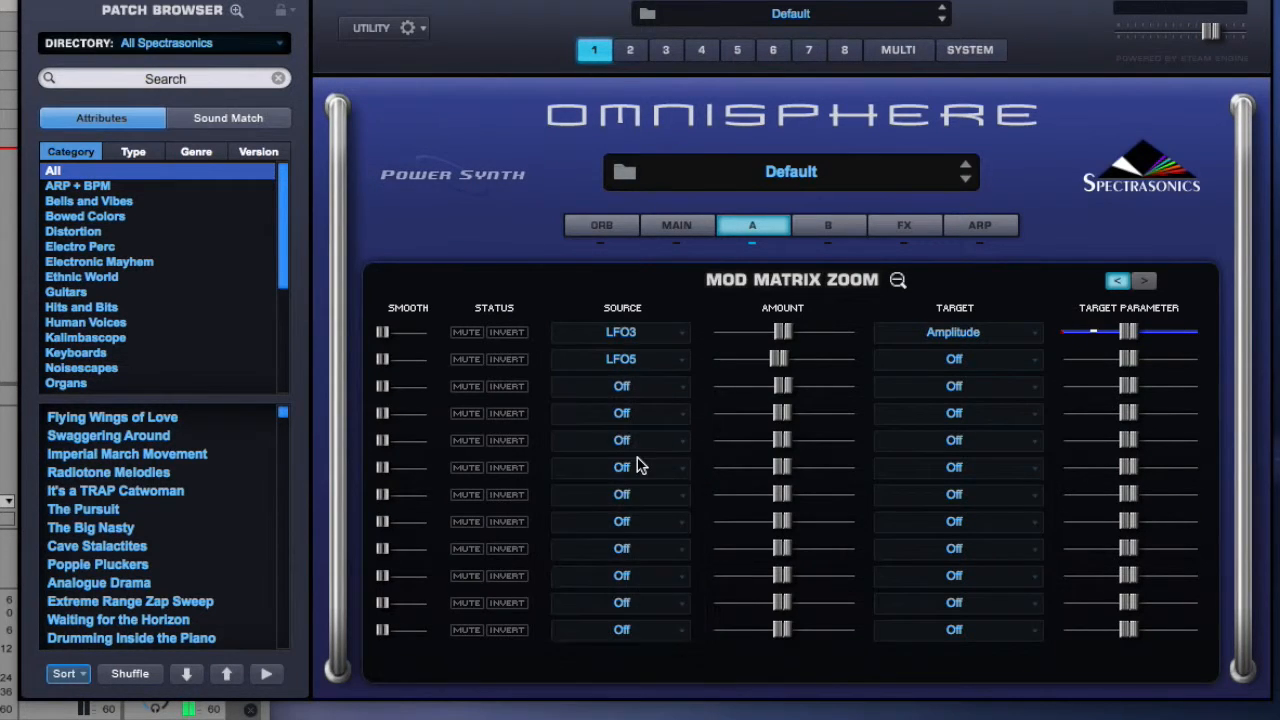
{"action": "left_click", "coordinate": [1040, 368]}
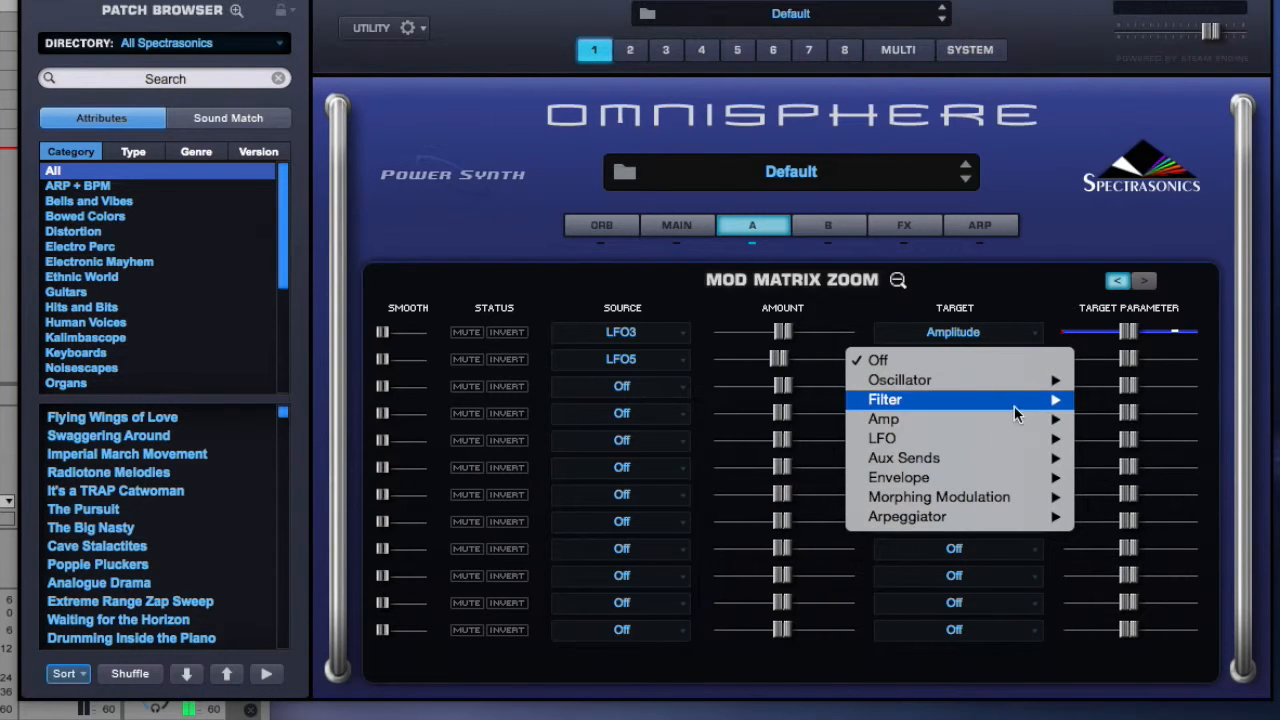
{"action": "mouse_move", "coordinate": [1002, 439]}
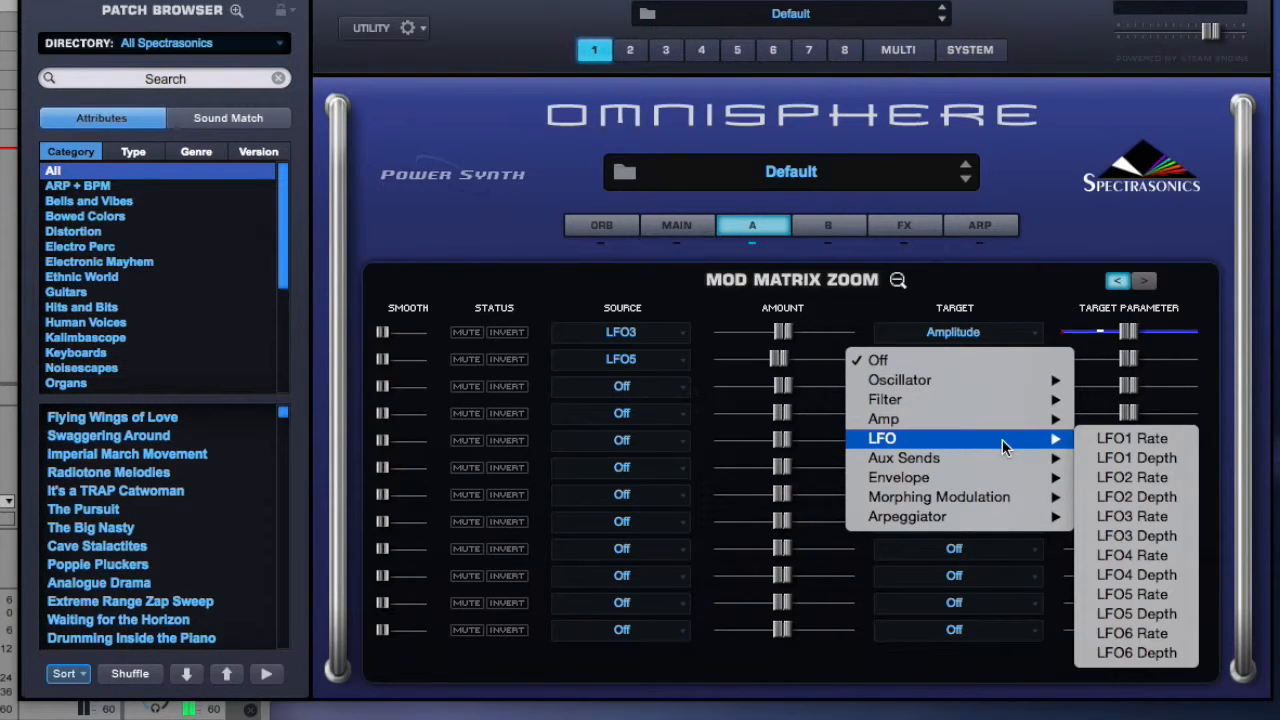
{"action": "left_click", "coordinate": [1120, 516]}
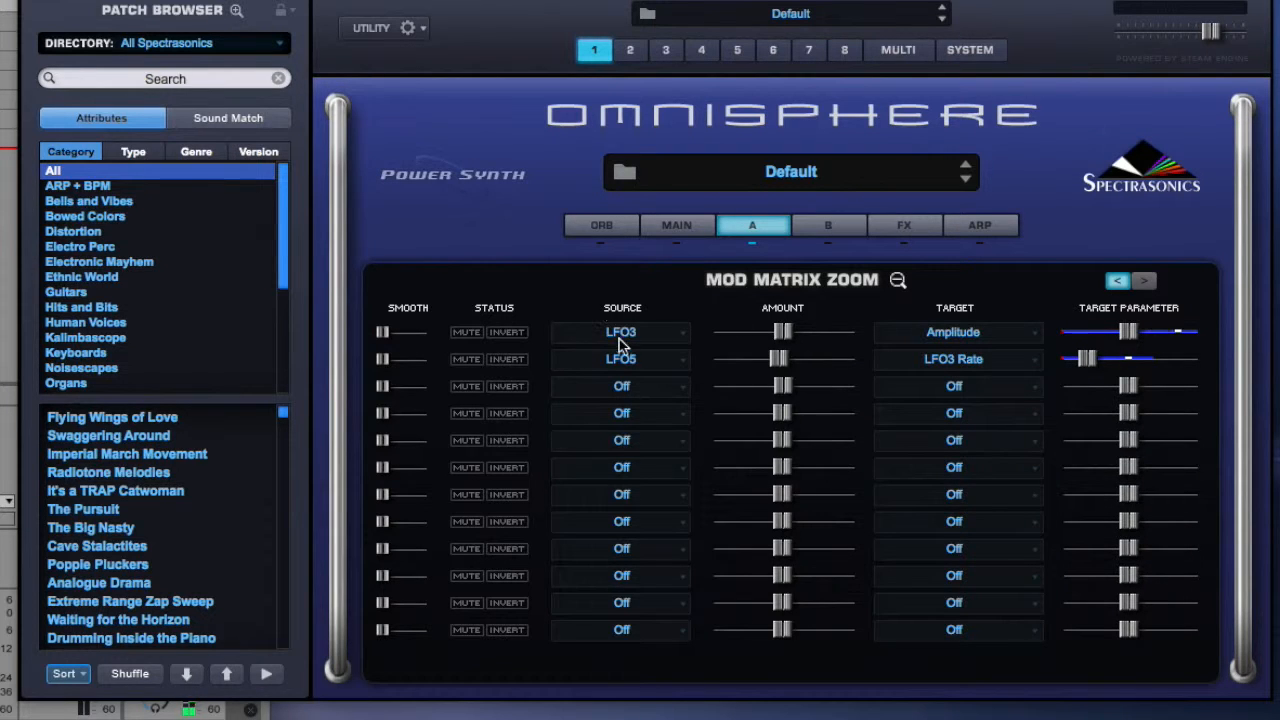
{"action": "left_click", "coordinate": [791, 279]}
Show LFO5's settings, vary its depth up and down, and adjust its rate.
{"action": "left_click", "coordinate": [601, 476]}
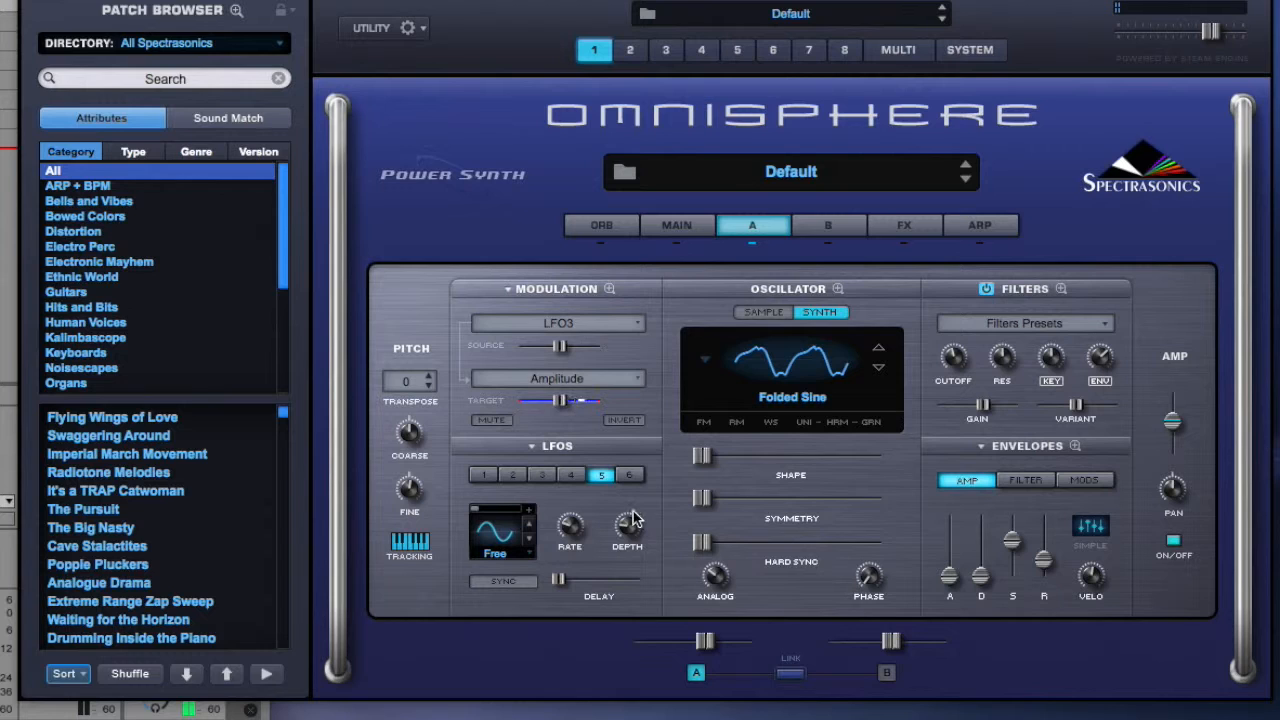
{"action": "left_click_drag", "start_coordinate": [630, 540], "coordinate": [640, 437]}
{"action": "left_click_drag", "start_coordinate": [632, 527], "coordinate": [604, 635]}
{"action": "left_click", "coordinate": [571, 522]}
{"action": "left_click_drag", "start_coordinate": [573, 527], "coordinate": [635, 487]}
{"action": "left_click_drag", "start_coordinate": [578, 540], "coordinate": [577, 533]}
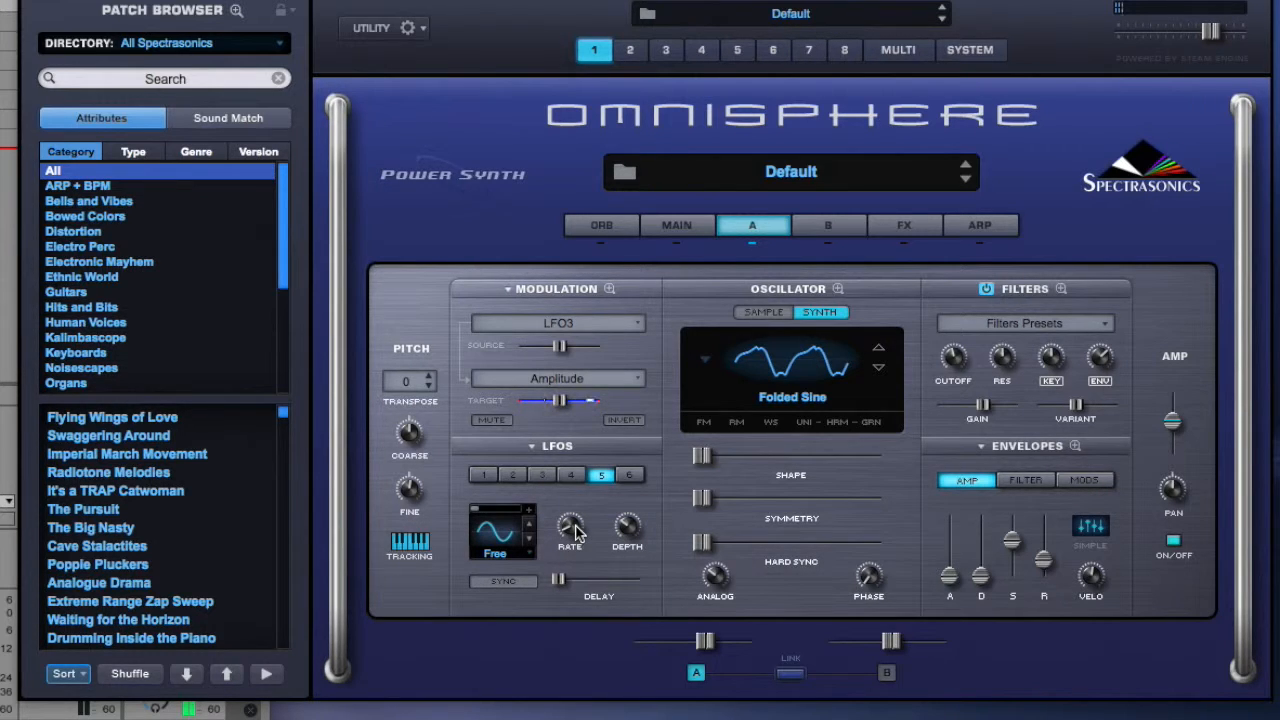